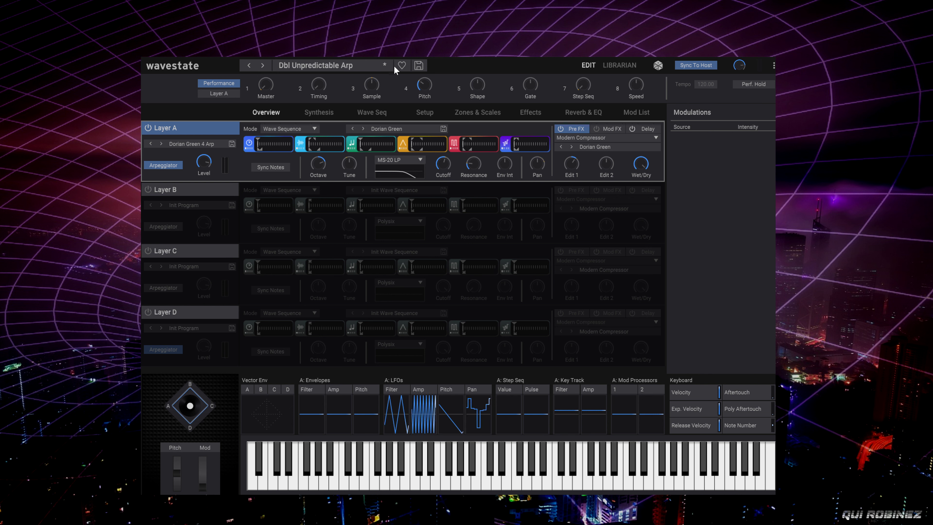
- Replace Dbl Unpredictable Arp with Init Performance, found by searching 'init'
{"action": "left_click", "coordinate": [310, 67]}
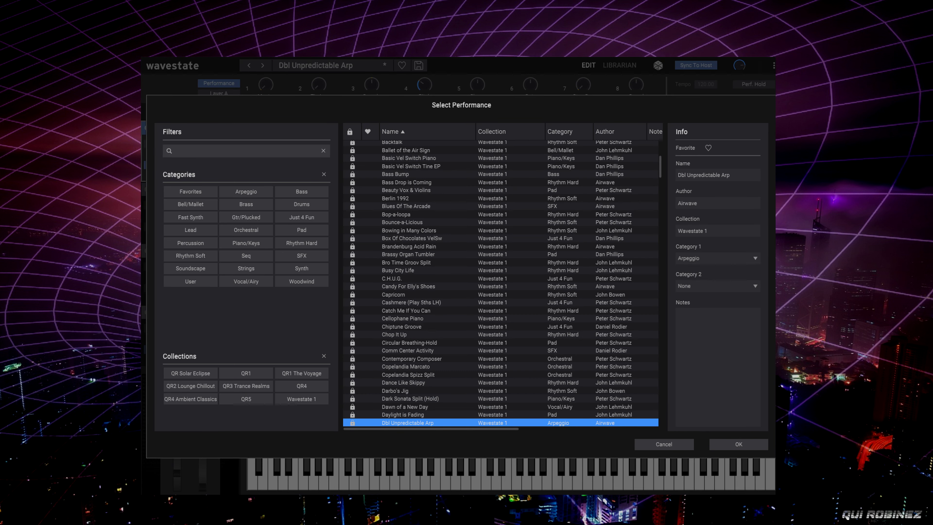
{"action": "type", "text": "init"}
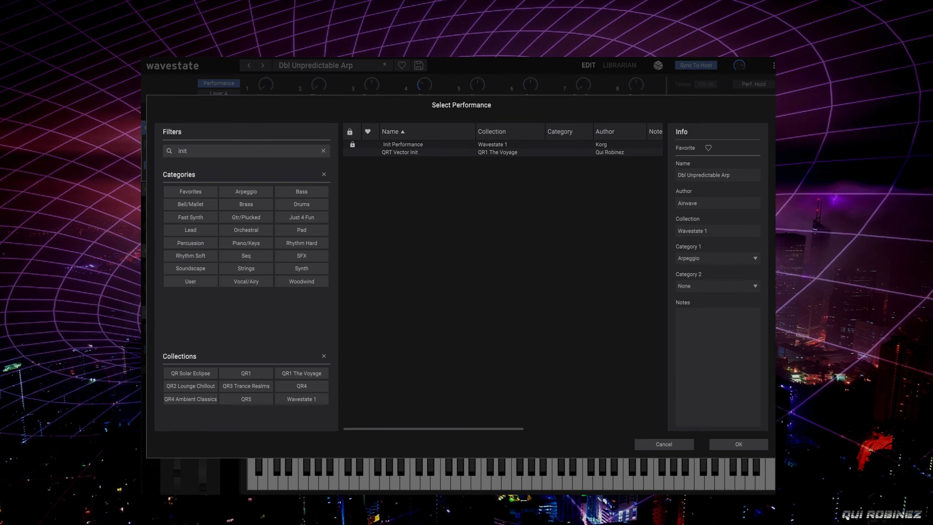
{"action": "left_click", "coordinate": [418, 146]}
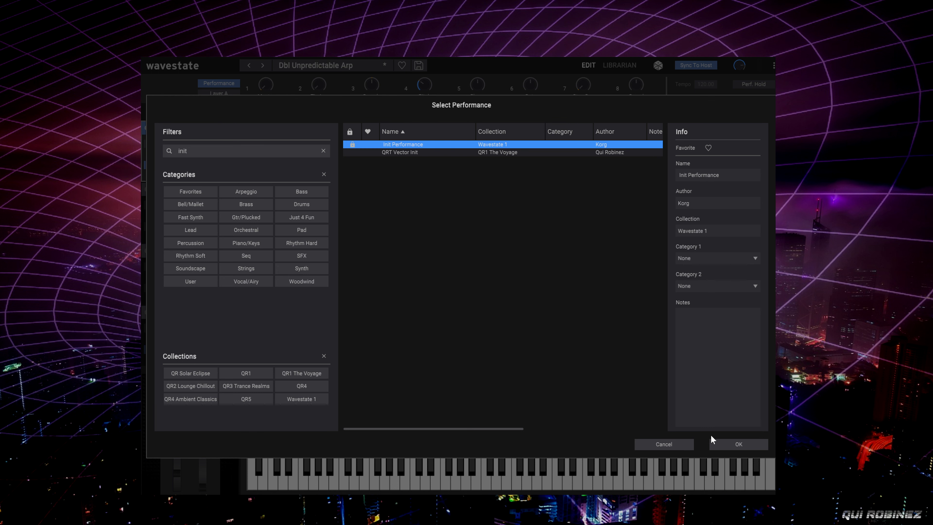
{"action": "key", "text": "Return"}
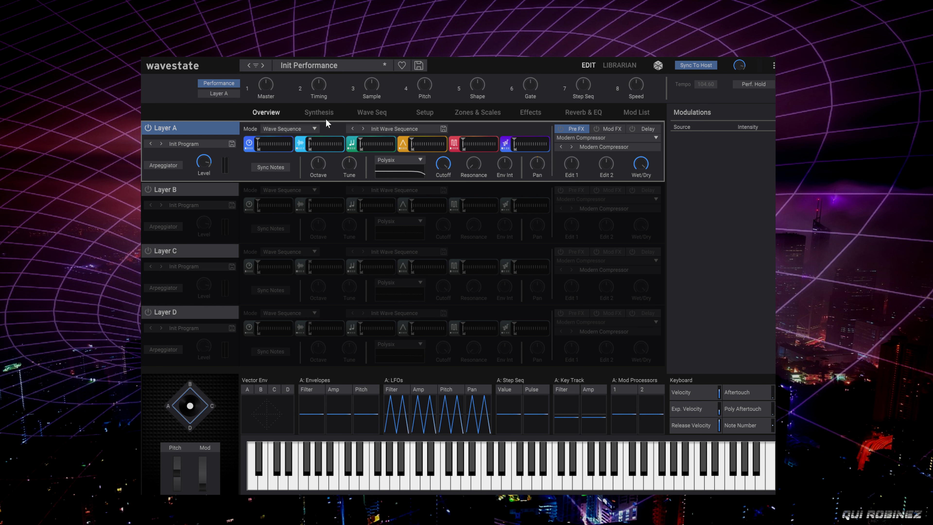
{"action": "left_click", "coordinate": [372, 112]}
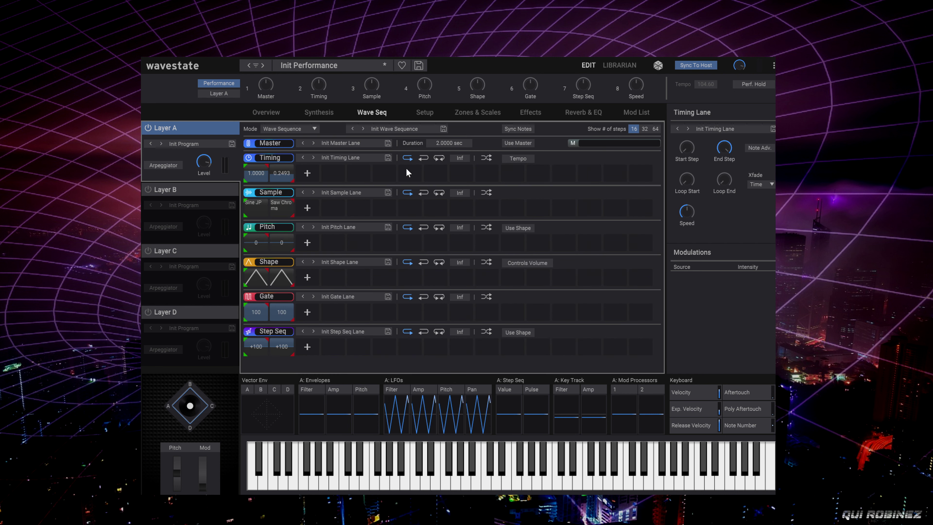
- Make Layer A's Timing lane follow tempo and set the performance tempo to 120 BPM
{"action": "left_click", "coordinate": [517, 159]}
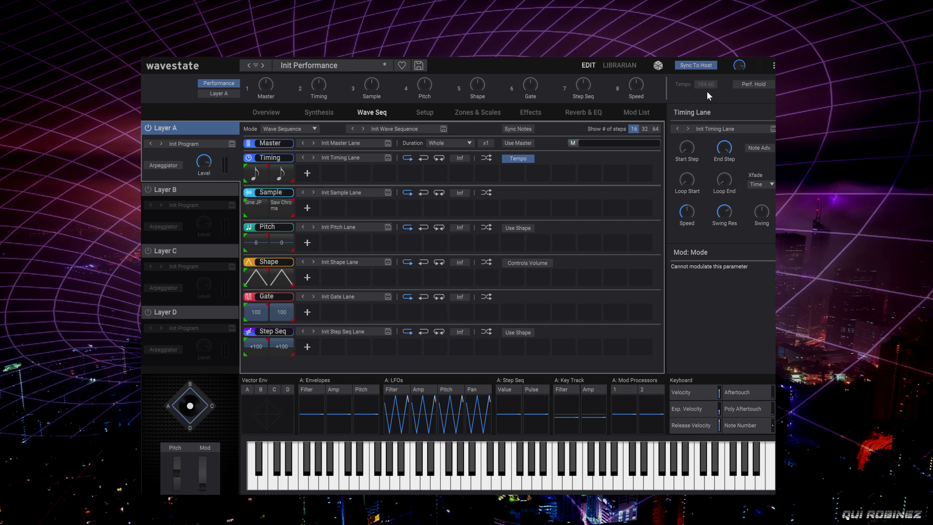
{"action": "left_click", "coordinate": [702, 66]}
{"action": "left_click", "coordinate": [711, 84]}
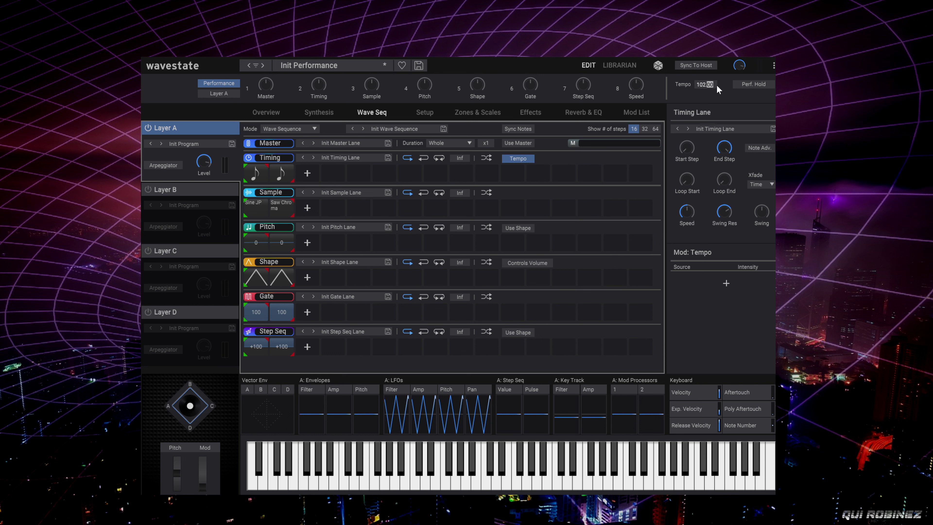
{"action": "key", "text": "ctrl+a"}
{"action": "type", "text": "120"}
{"action": "key", "text": "Return"}
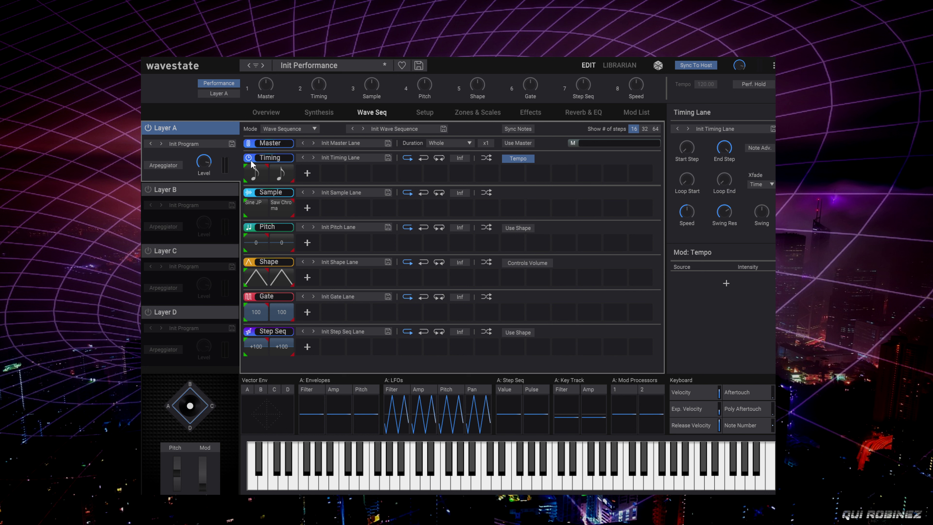
- Keep the first timing step at 1/8 and cut the first Sample step
{"action": "left_click", "coordinate": [253, 175]}
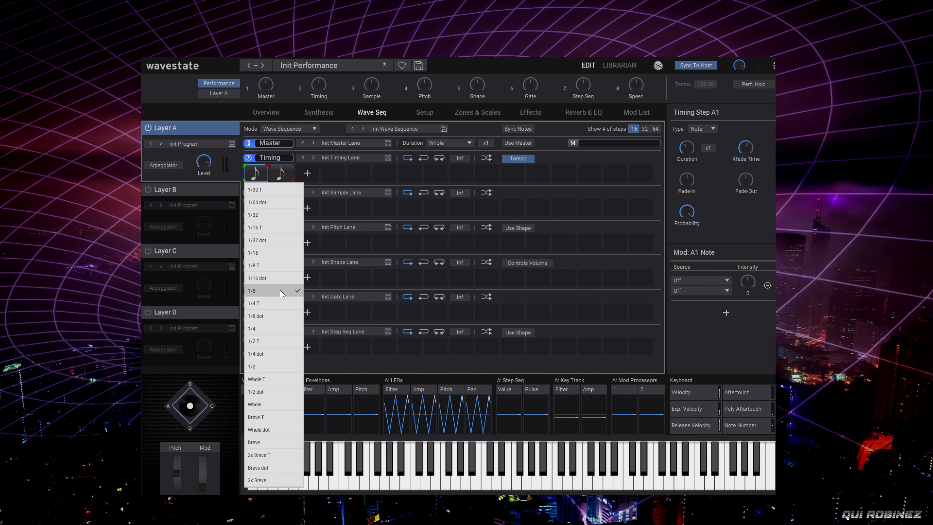
{"action": "left_click", "coordinate": [715, 332]}
{"action": "left_click", "coordinate": [261, 200]}
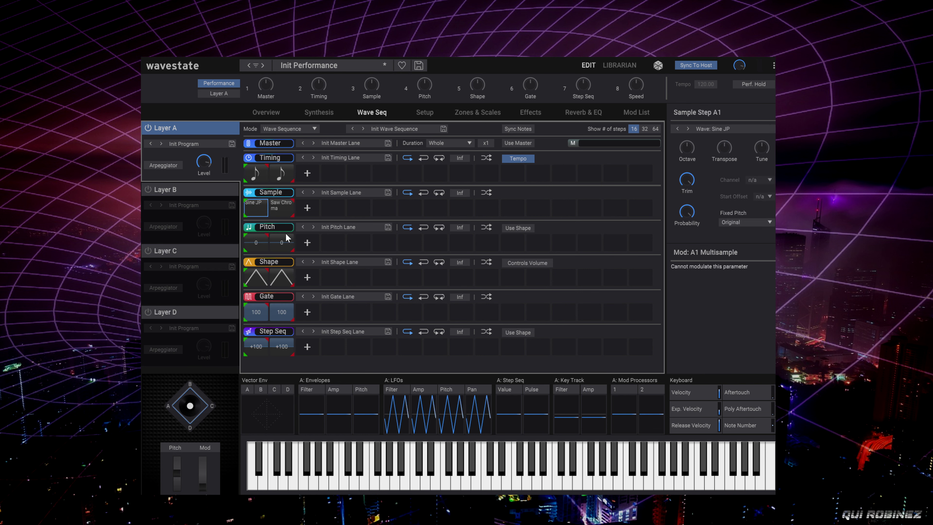
{"action": "right_click", "coordinate": [258, 205]}
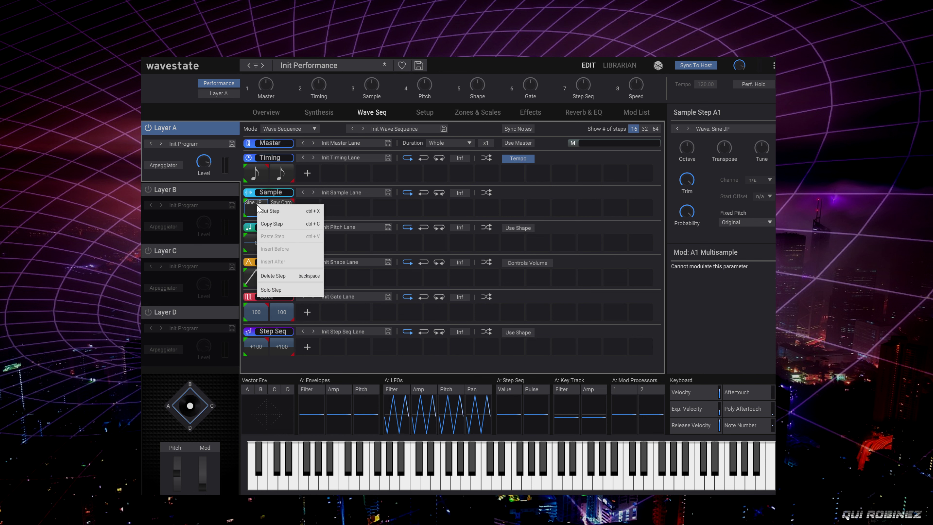
{"action": "left_click", "coordinate": [271, 211]}
- Assign the Syn: Bass/Lead MG Rez 2 multisample to the remaining sample step
{"action": "double_click", "coordinate": [256, 208]}
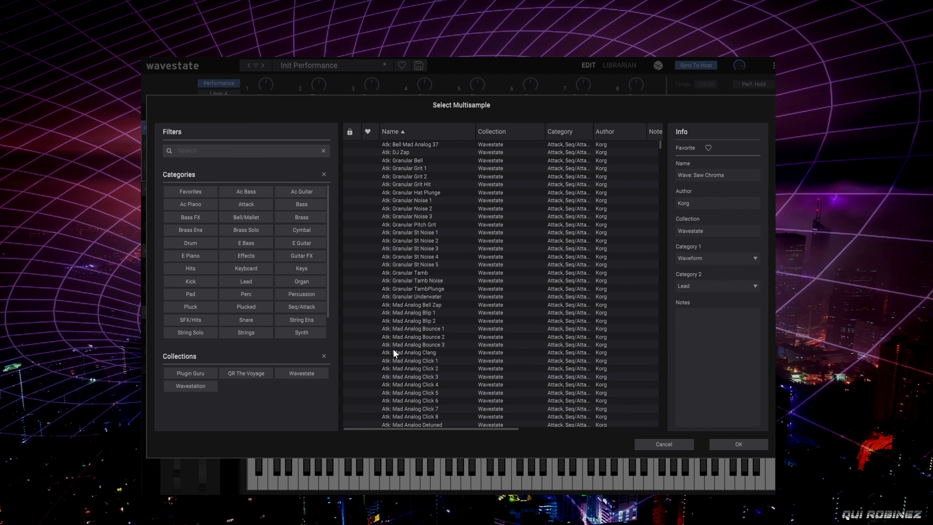
{"action": "left_click", "coordinate": [307, 333]}
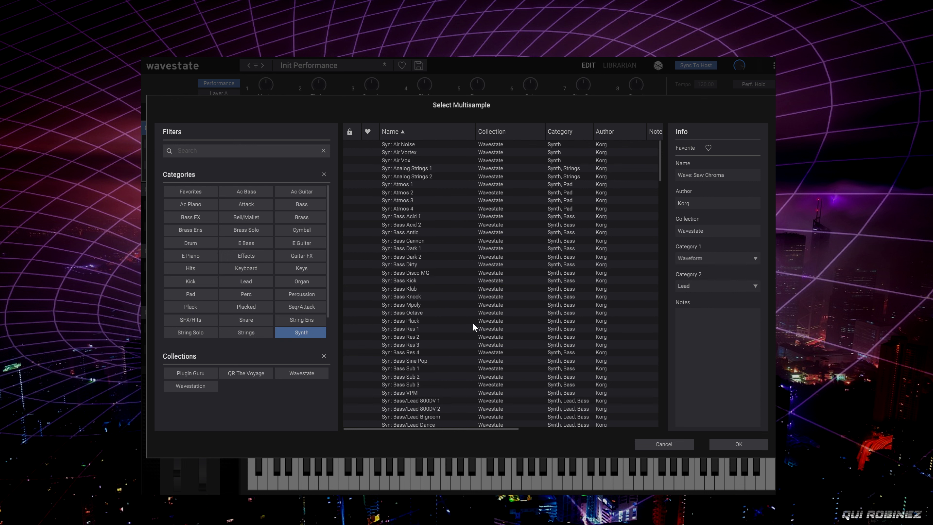
{"action": "scroll", "coordinate": [426, 225], "scroll_direction": "down", "scroll_amount": 5}
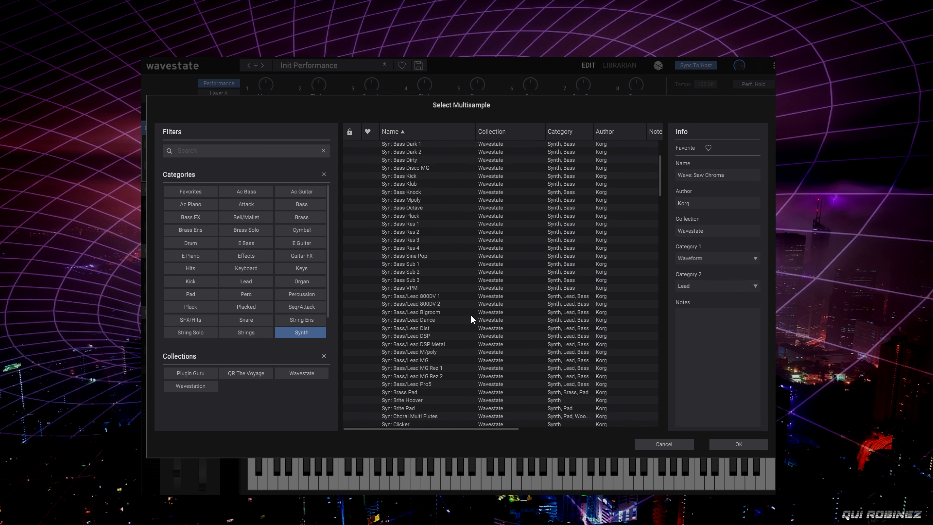
{"action": "left_click", "coordinate": [433, 351]}
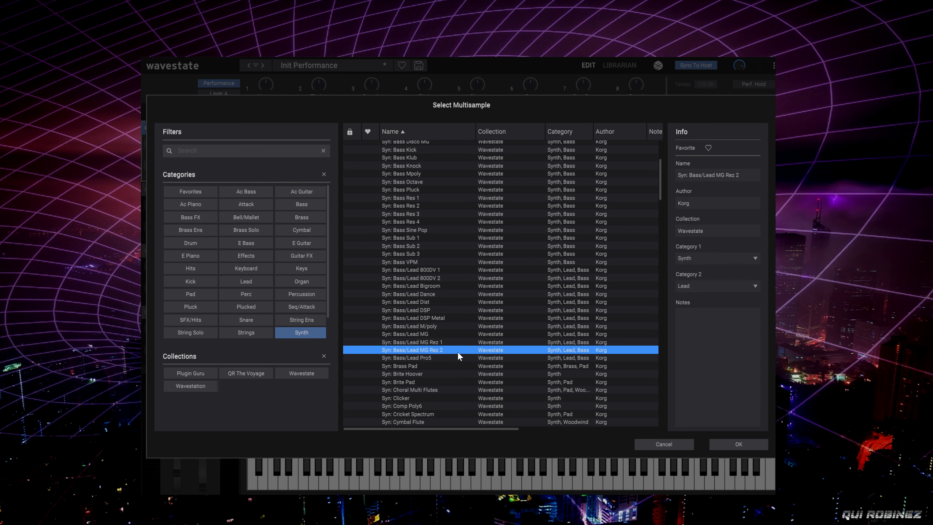
{"action": "left_click", "coordinate": [739, 445]}
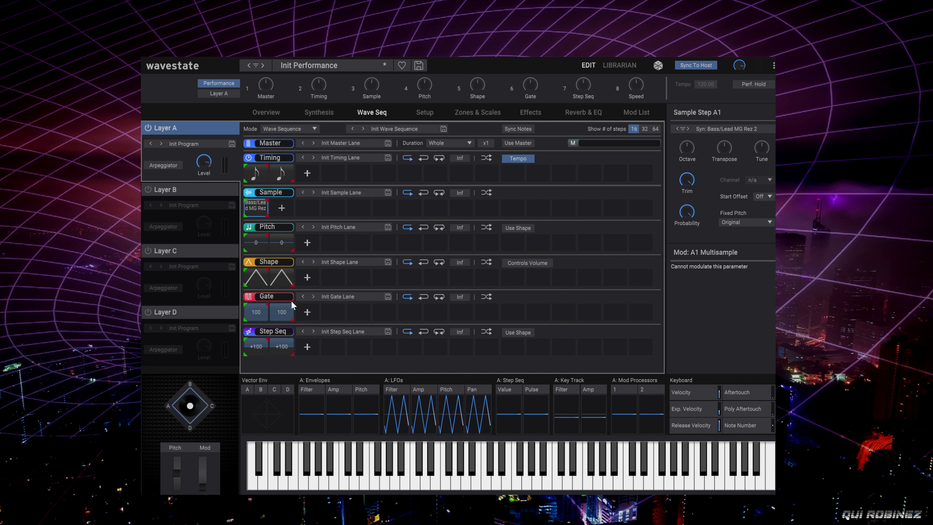
{"action": "left_click", "coordinate": [268, 239]}
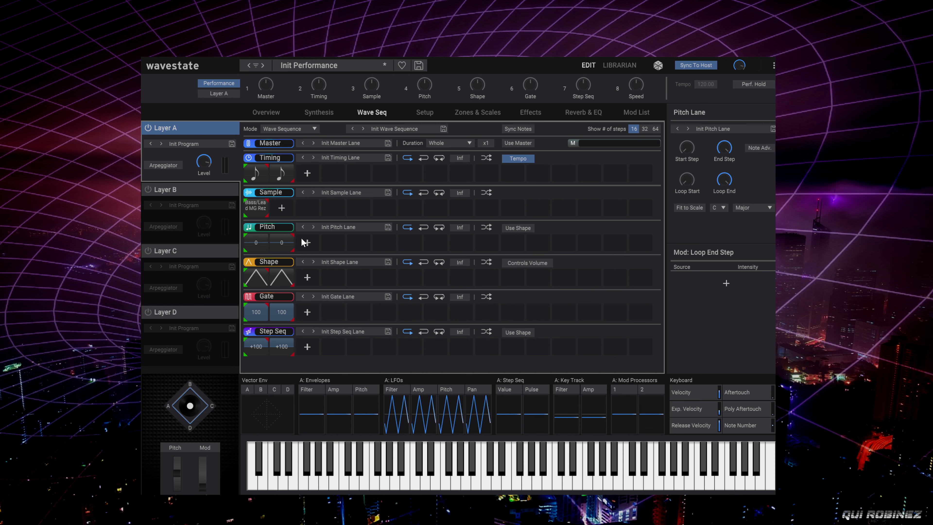
- Raise pitch step A2 to +12 and reset timing step A1's crossfade time to zero
{"action": "left_click_drag", "start_coordinate": [281, 243], "coordinate": [286, 212]}
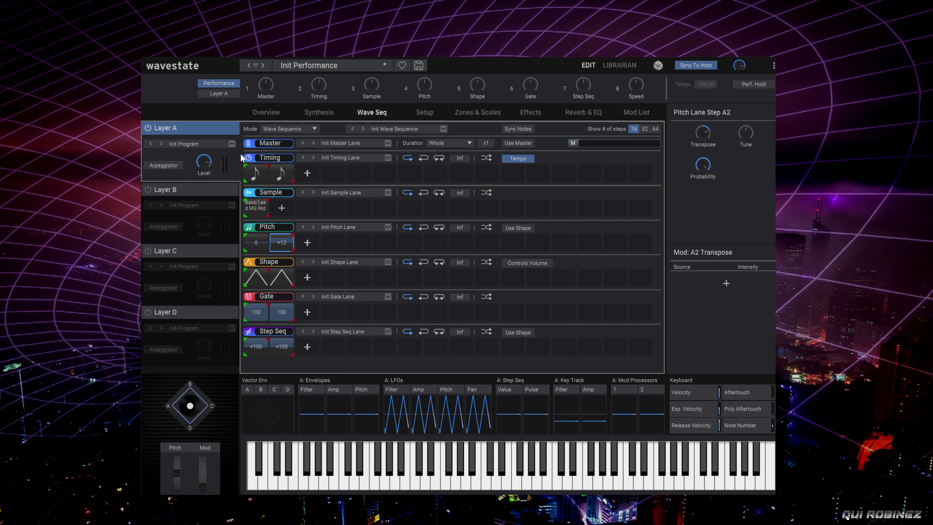
{"action": "left_click", "coordinate": [253, 177]}
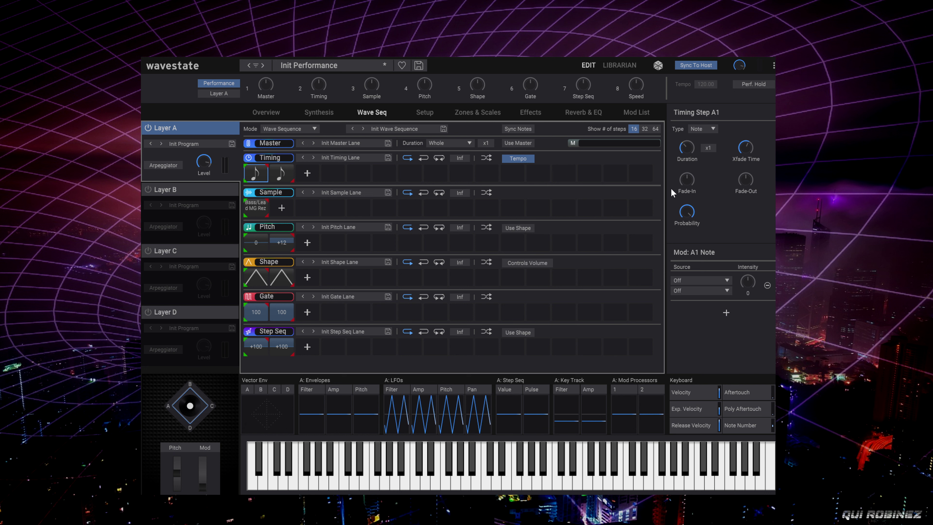
{"action": "double_click", "coordinate": [746, 148]}
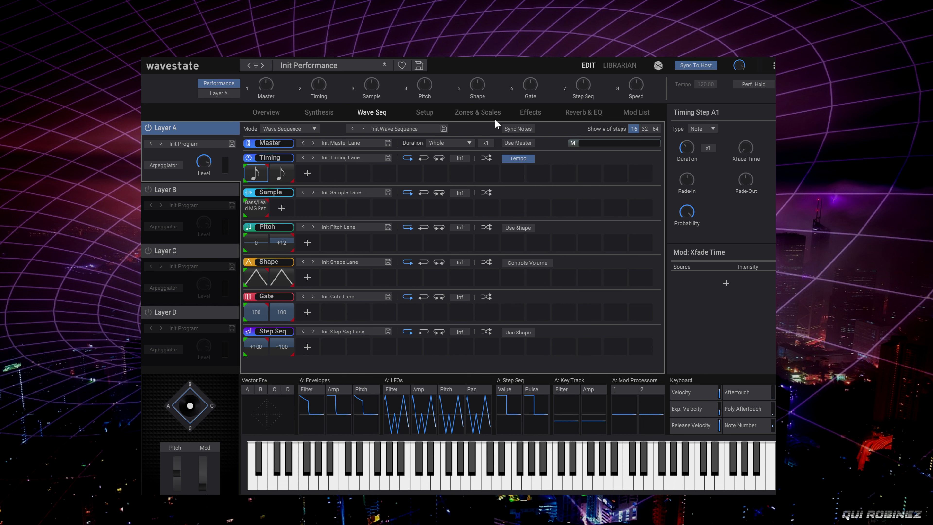
- Set Layer A's zone to C-1–B2 and Layer B's zone to C3–G9
{"action": "left_click", "coordinate": [476, 114]}
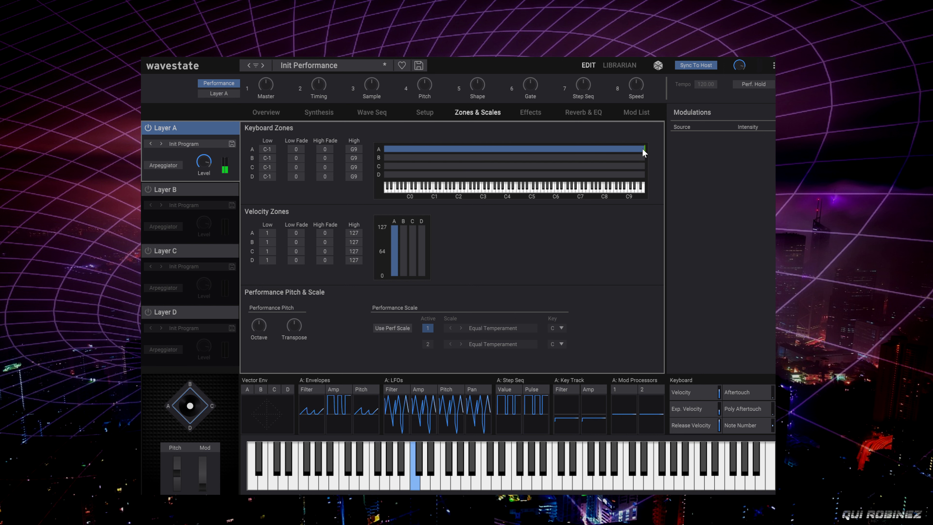
{"action": "left_click_drag", "start_coordinate": [643, 152], "coordinate": [472, 152]}
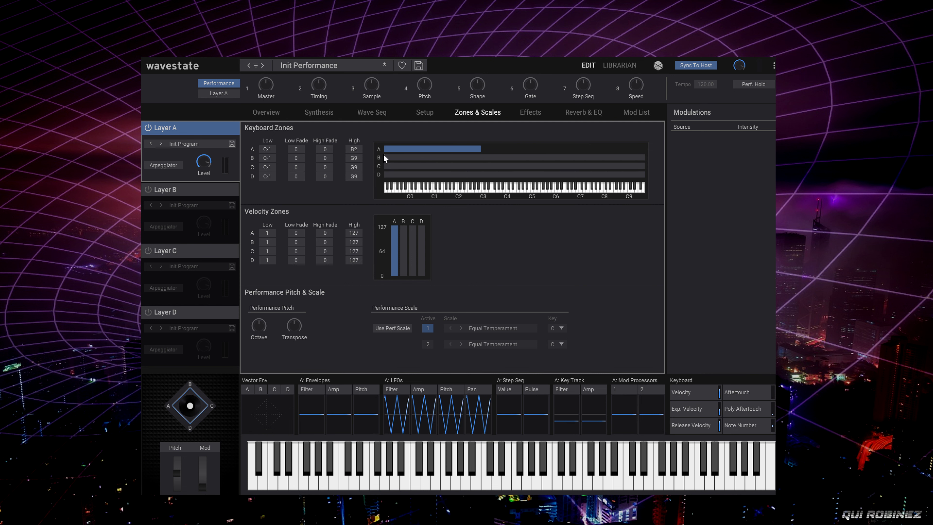
{"action": "left_click_drag", "start_coordinate": [386, 157], "coordinate": [474, 162]}
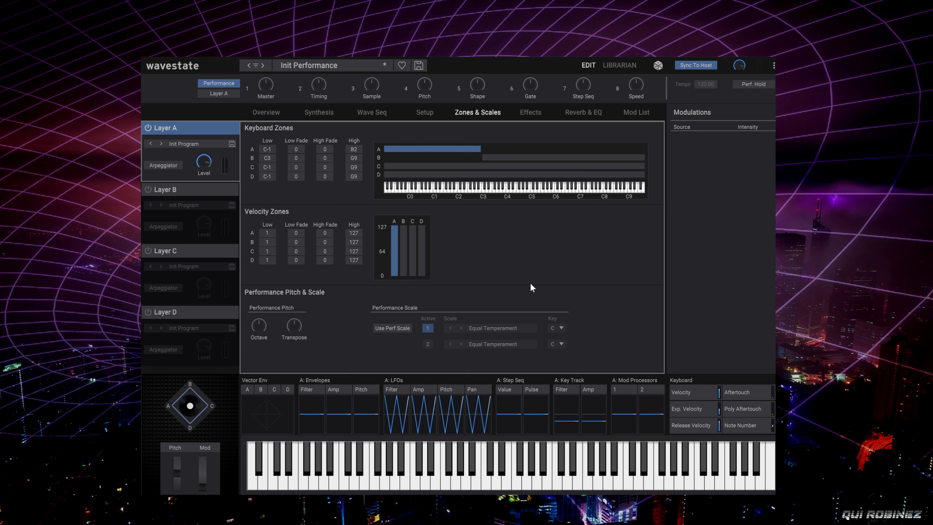
{"action": "left_click", "coordinate": [166, 190]}
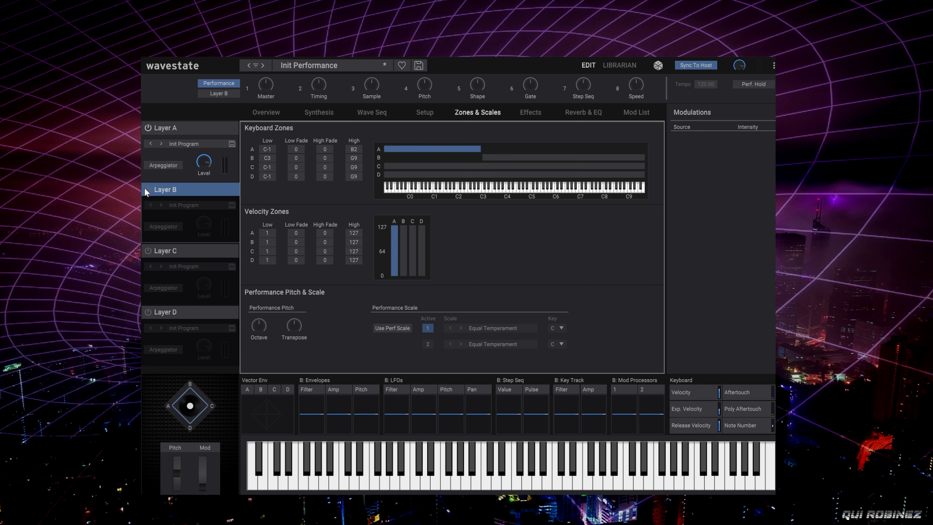
- Switch Layer A off, make Layer B's first timing step a Gate step and delete the second
{"action": "left_click", "coordinate": [149, 127]}
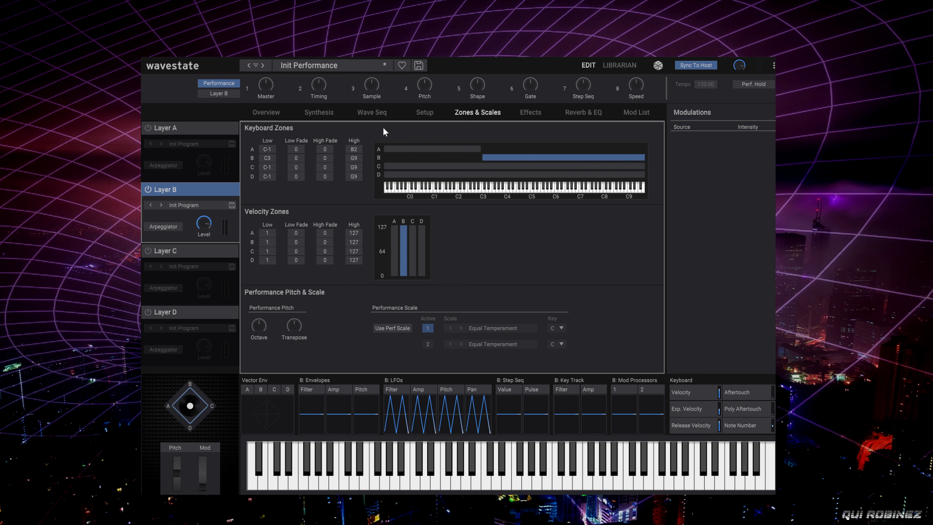
{"action": "left_click", "coordinate": [364, 112]}
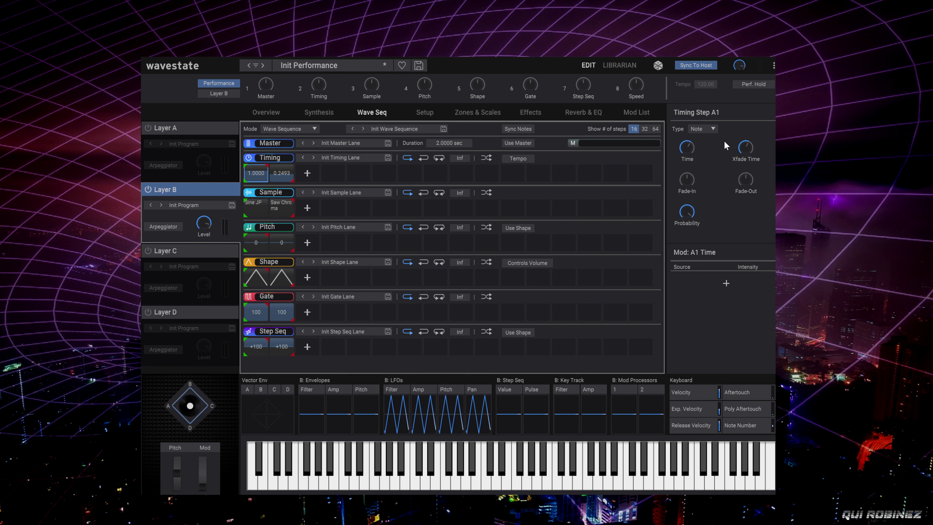
{"action": "left_click", "coordinate": [703, 128]}
{"action": "left_click", "coordinate": [702, 168]}
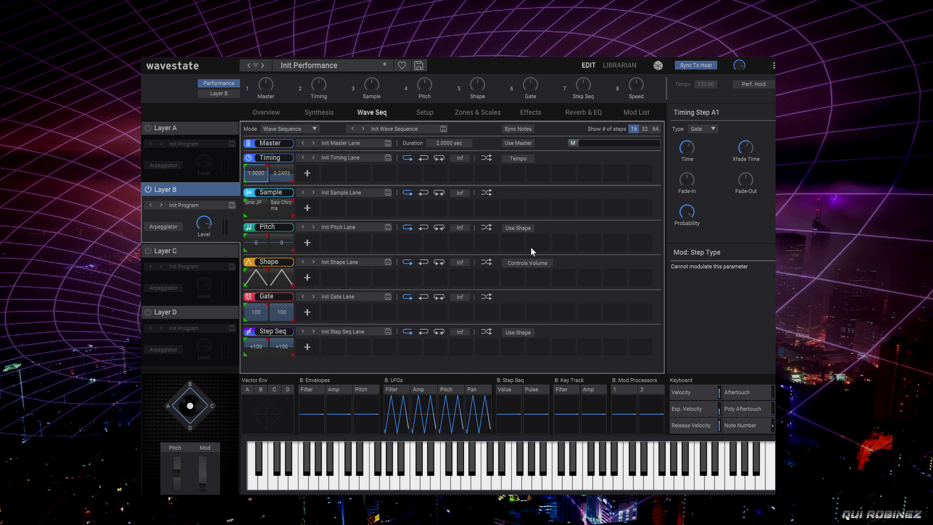
{"action": "right_click", "coordinate": [280, 173]}
{"action": "left_click", "coordinate": [292, 176]}
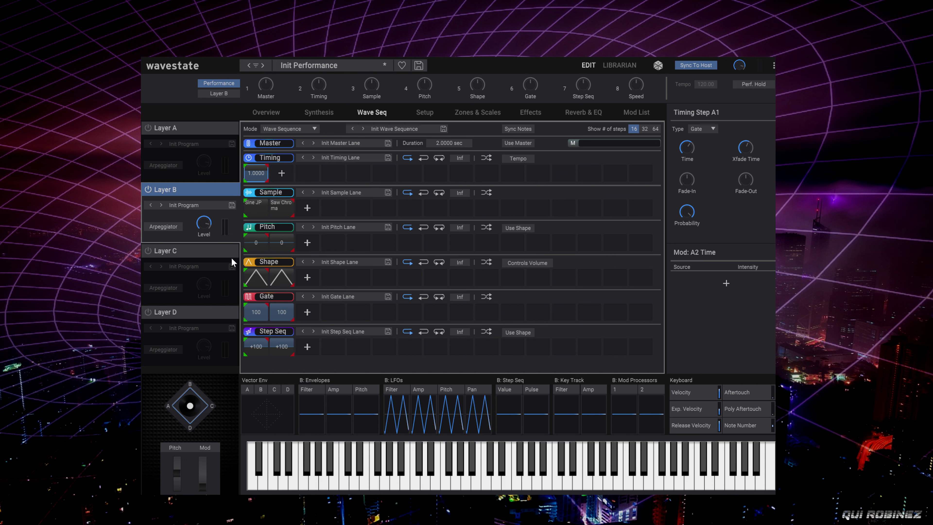
- Remove the Saw Chroma sample step and assign Syn: Bass/Lead MG Rez 2 to the remaining step
{"action": "right_click", "coordinate": [275, 208]}
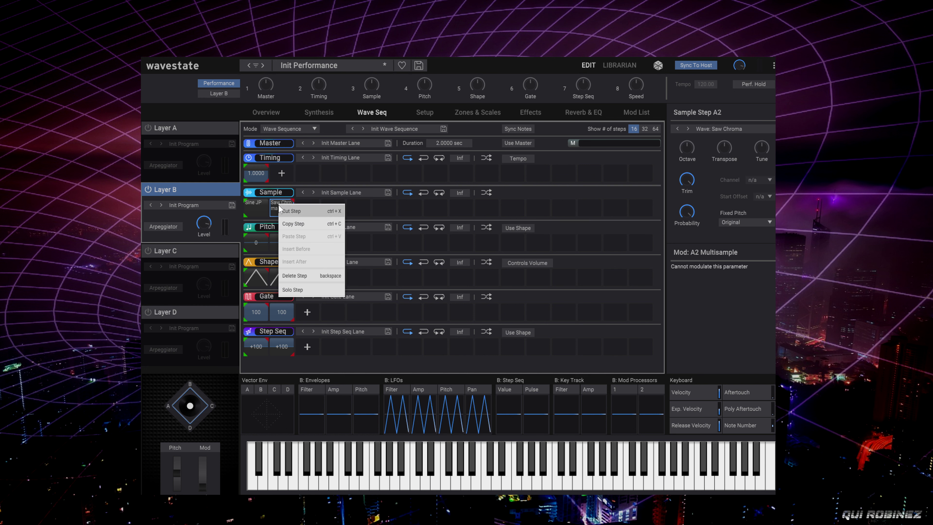
{"action": "left_click", "coordinate": [290, 210]}
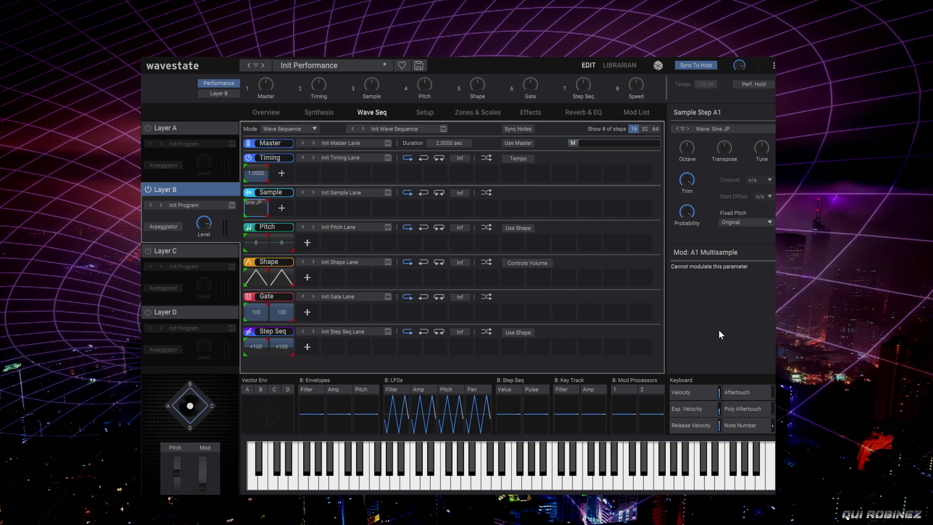
{"action": "left_click", "coordinate": [712, 127]}
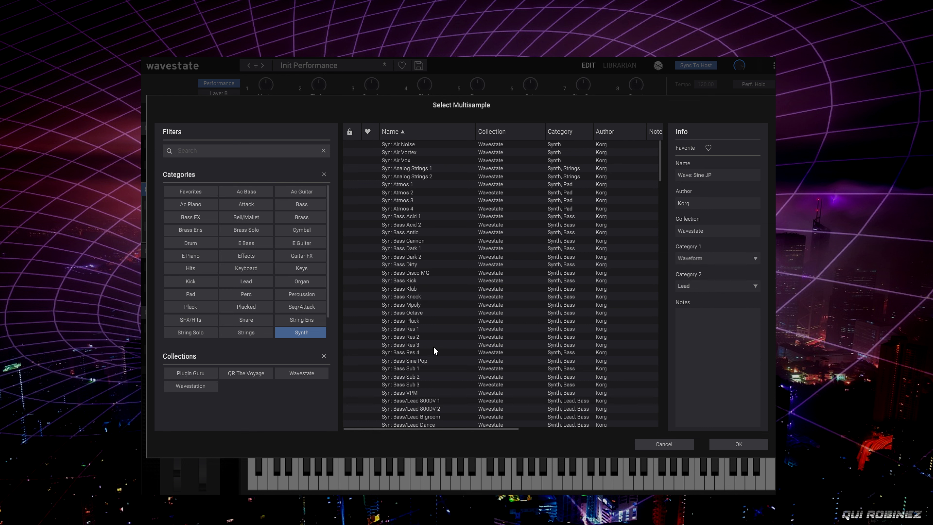
{"action": "scroll", "coordinate": [437, 316], "scroll_direction": "down", "scroll_amount": 8}
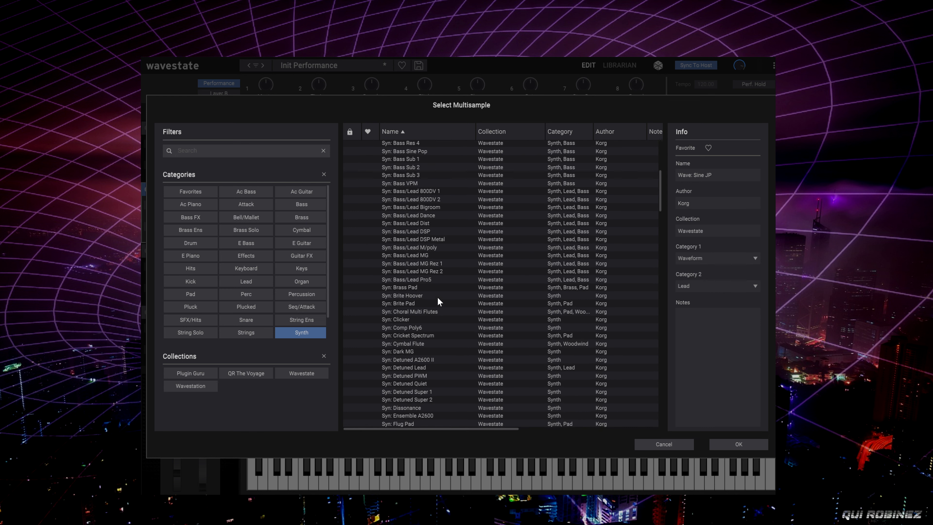
{"action": "left_click", "coordinate": [433, 271]}
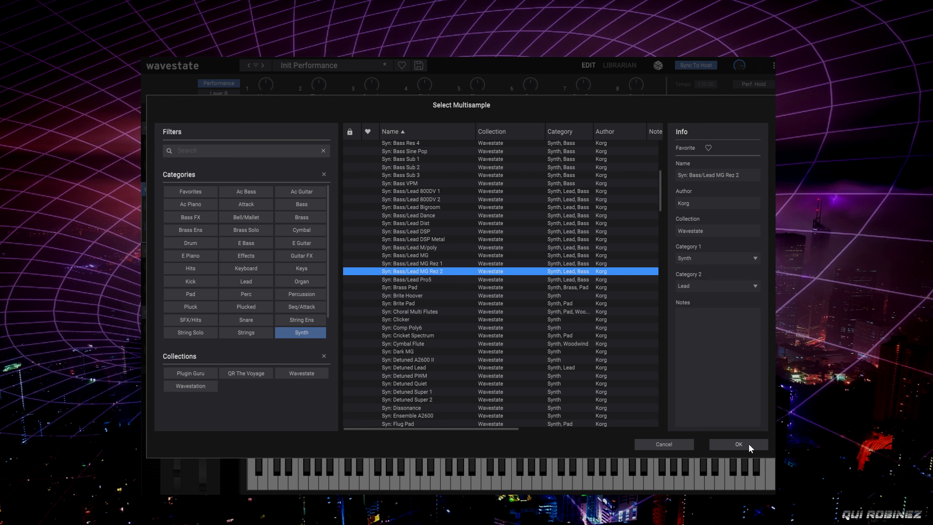
{"action": "left_click", "coordinate": [739, 444]}
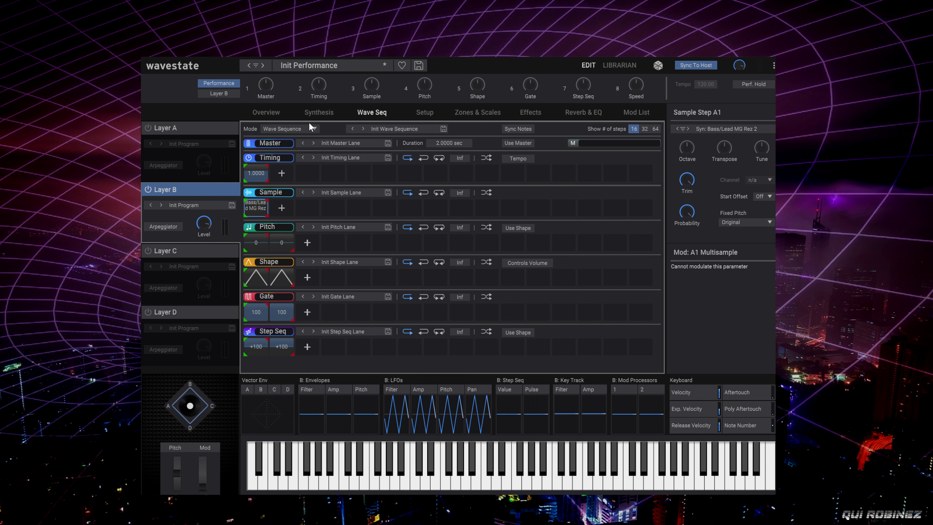
- Lower Layer B's octave and change its filter type from Polysix to 2-pole LP
{"action": "left_click", "coordinate": [317, 111]}
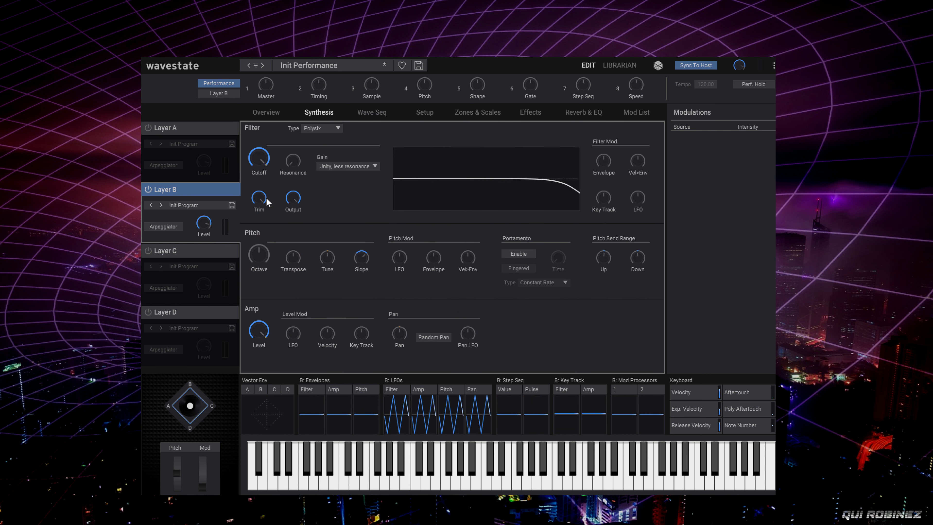
{"action": "left_click_drag", "start_coordinate": [254, 254], "coordinate": [245, 288]}
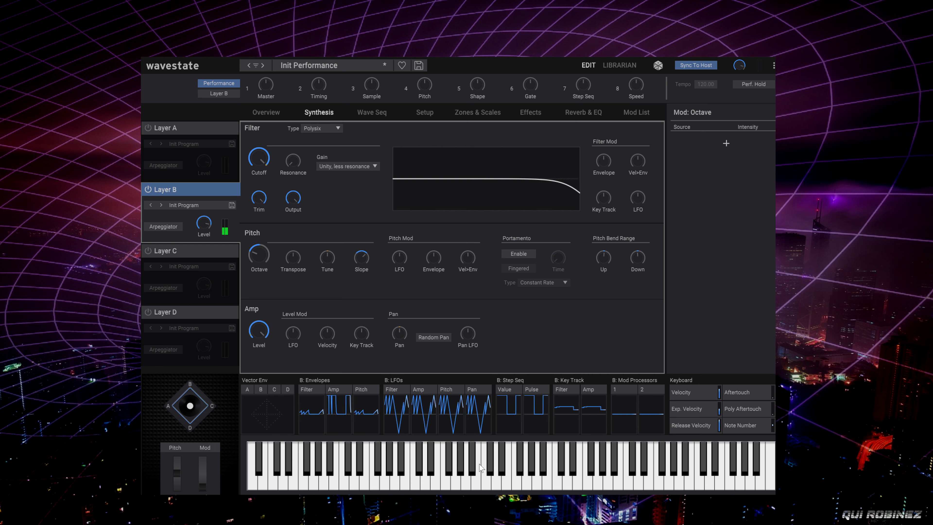
{"action": "left_click", "coordinate": [597, 340]}
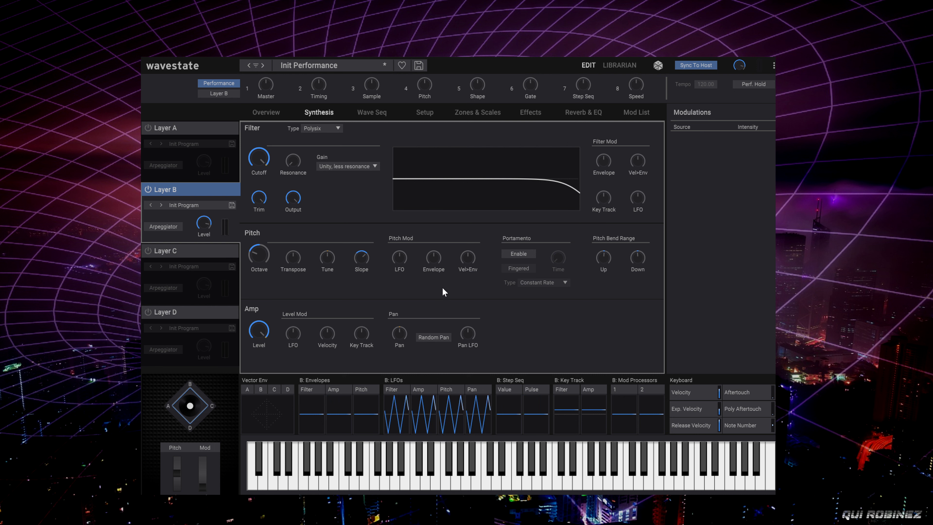
{"action": "left_click", "coordinate": [336, 129]}
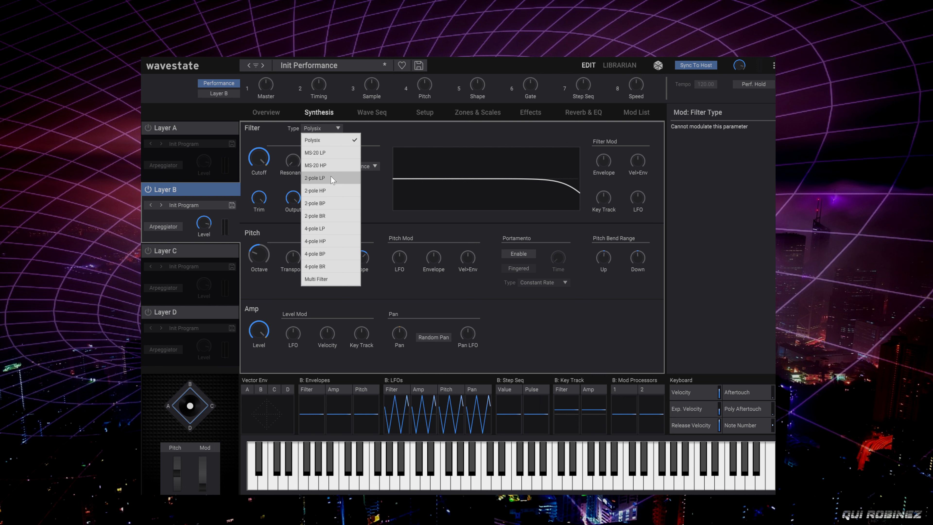
{"action": "left_click", "coordinate": [315, 177]}
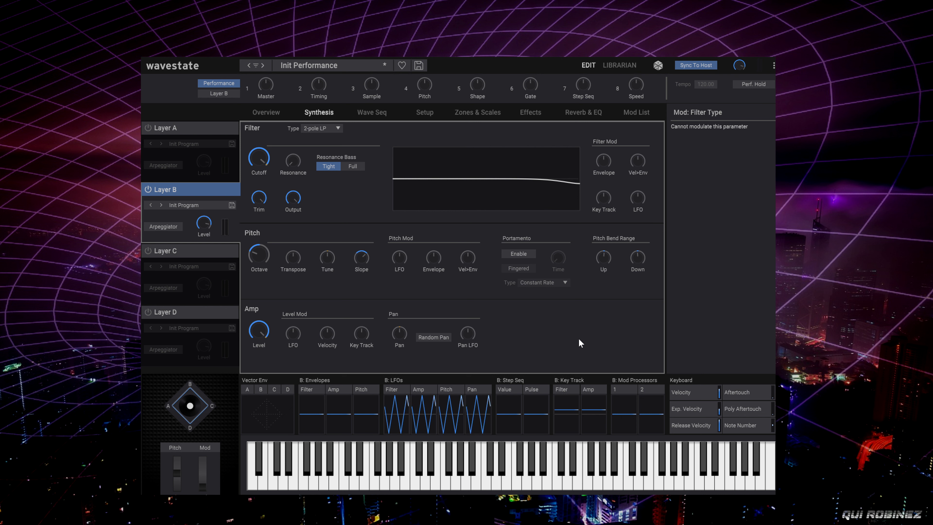
- Raise the filter envelope amount, set the filter envelope attack to 0, and lower its sustain and decay
{"action": "left_click_drag", "start_coordinate": [602, 164], "coordinate": [591, 121]}
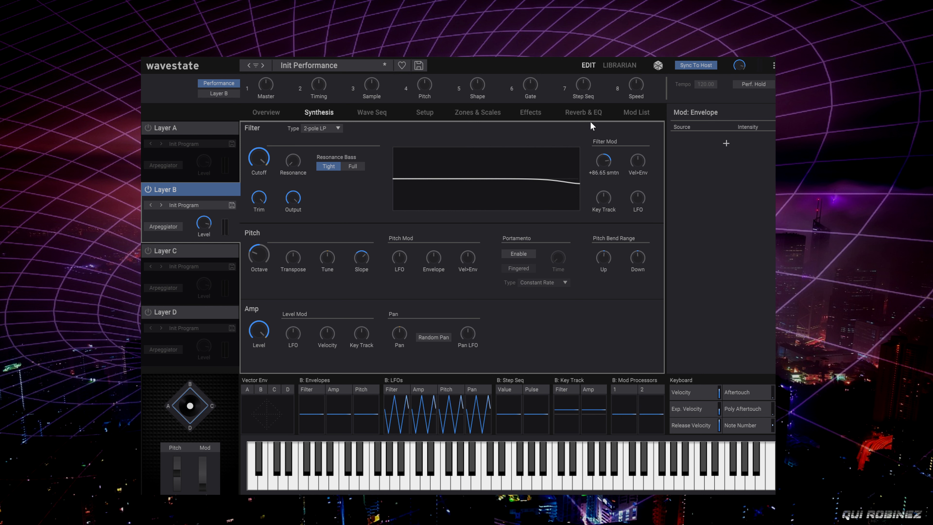
{"action": "left_click", "coordinate": [310, 401]}
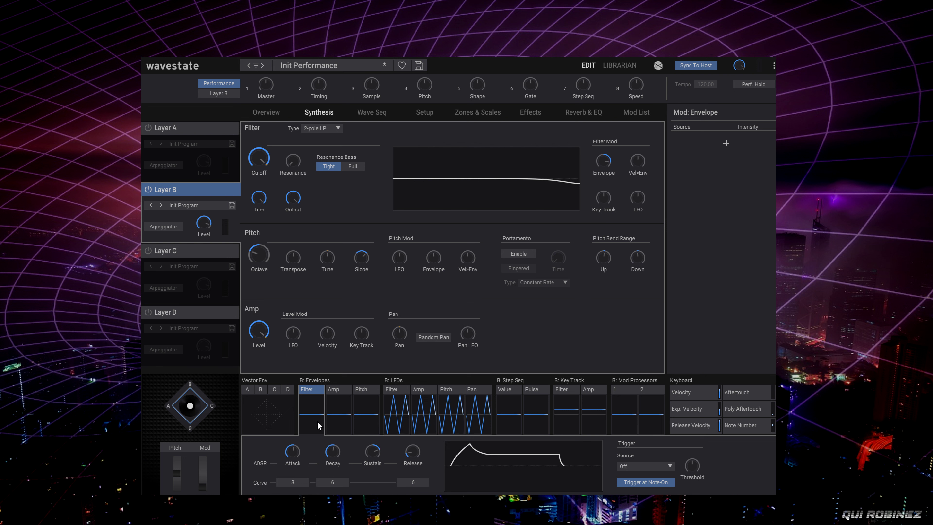
{"action": "left_click_drag", "start_coordinate": [293, 452], "coordinate": [322, 463]}
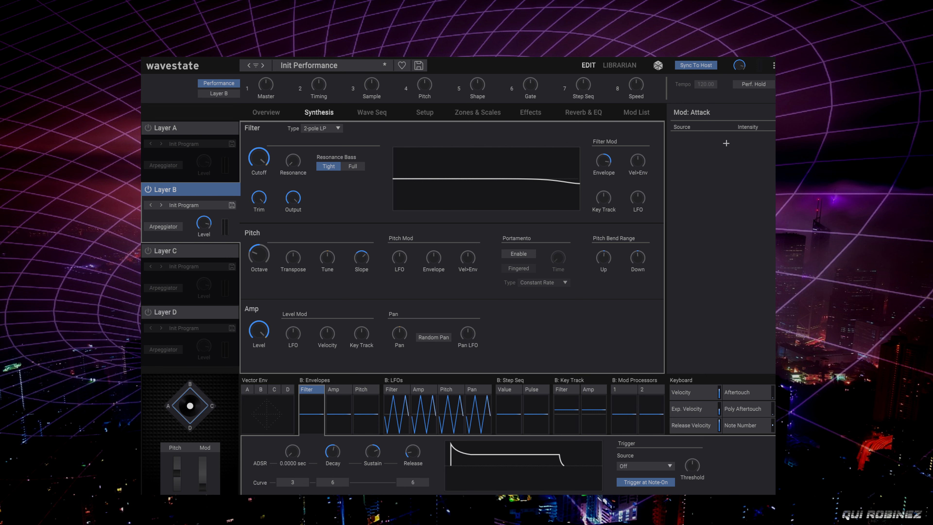
{"action": "left_click", "coordinate": [332, 450]}
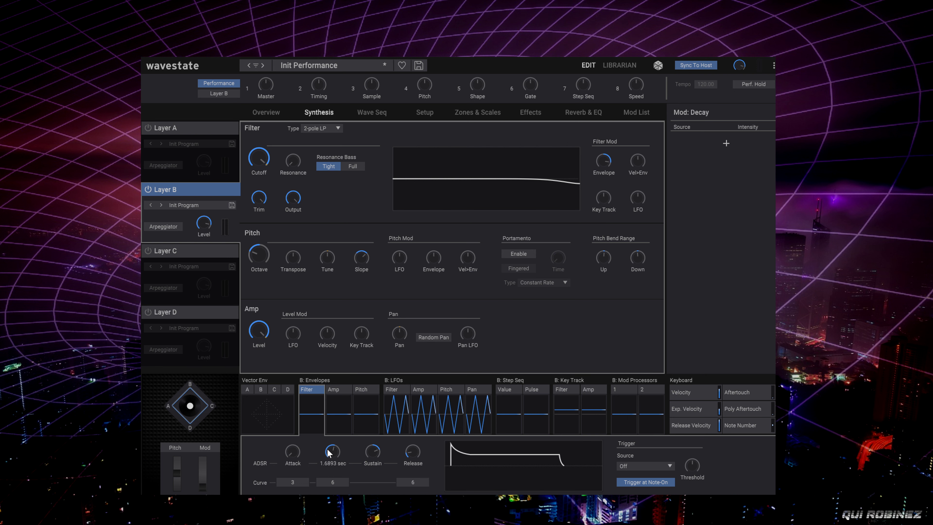
{"action": "left_click_drag", "start_coordinate": [372, 450], "coordinate": [372, 464]}
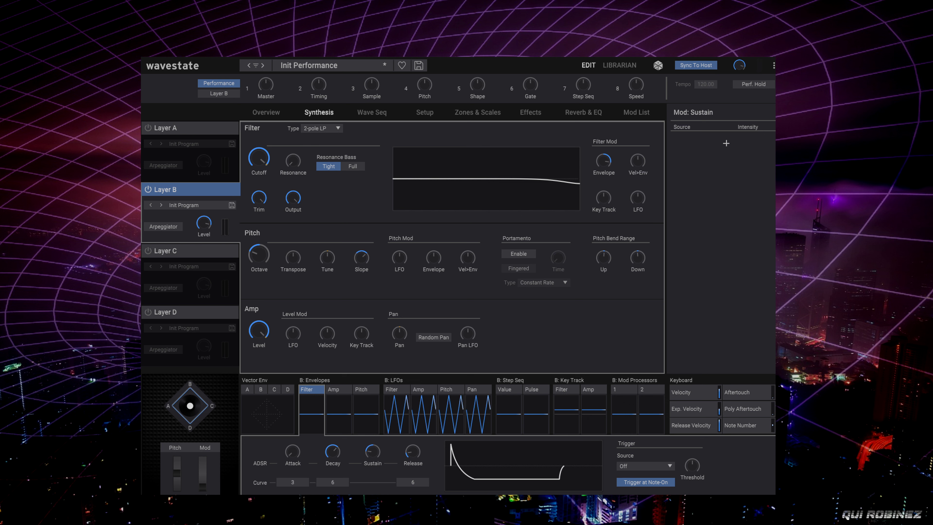
{"action": "left_click", "coordinate": [414, 451]}
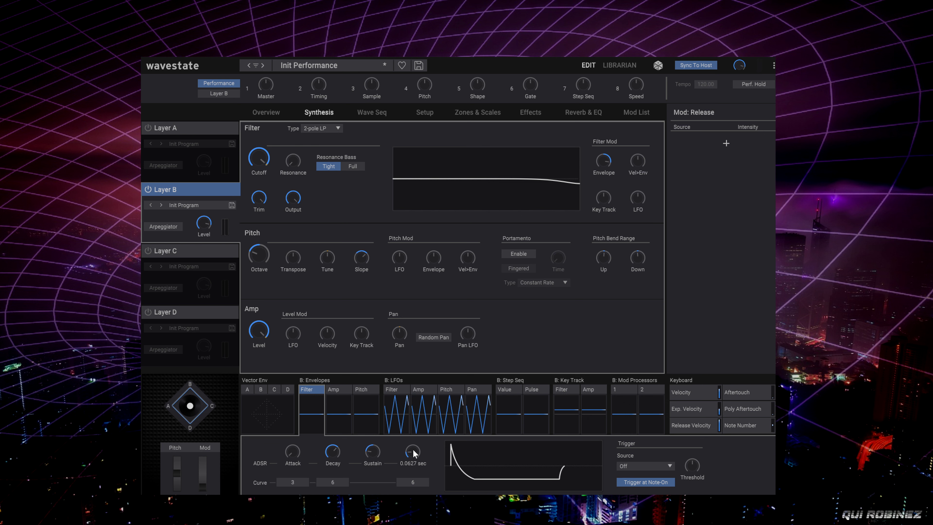
{"action": "left_click", "coordinate": [333, 452]}
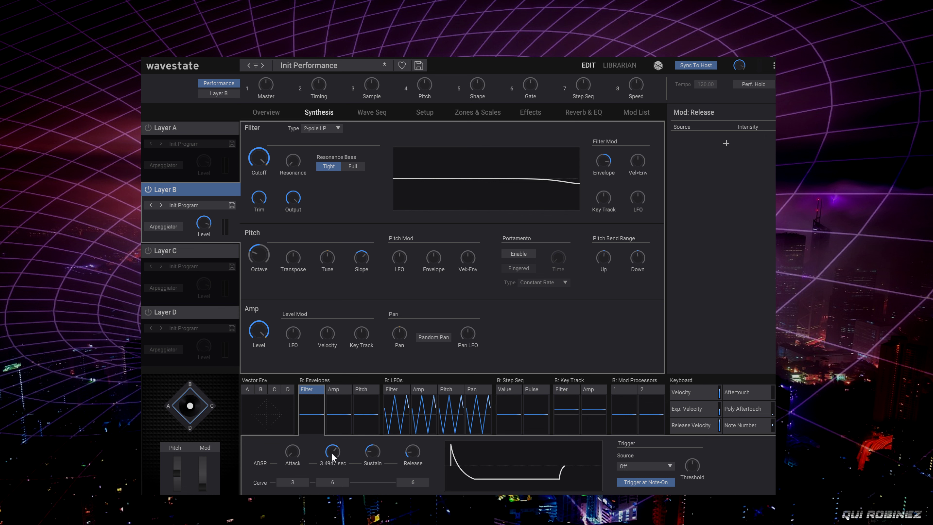
{"action": "left_click_drag", "start_coordinate": [335, 453], "coordinate": [328, 454]}
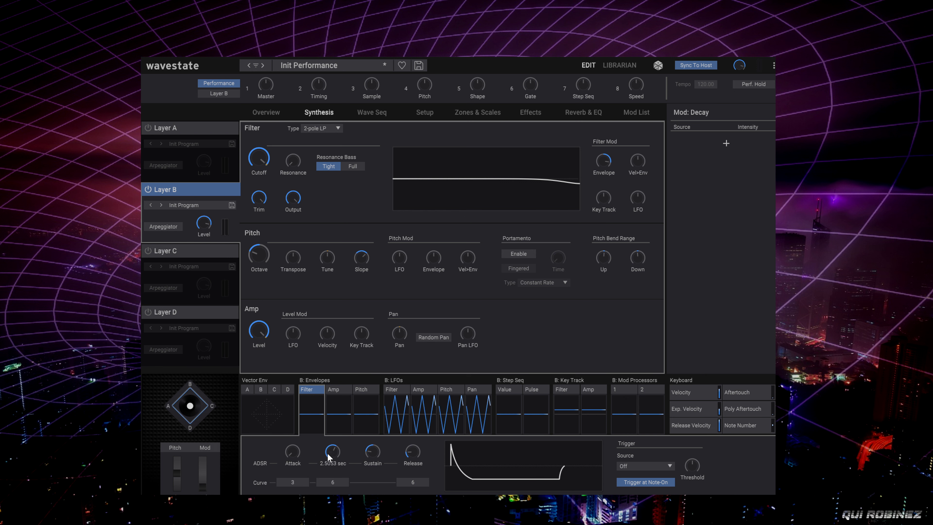
- Lower the filter cutoff to about 567 Hz and trim the envelope amount to +32.87 smtn
{"action": "left_click", "coordinate": [258, 157]}
{"action": "left_click_drag", "start_coordinate": [258, 157], "coordinate": [243, 205]}
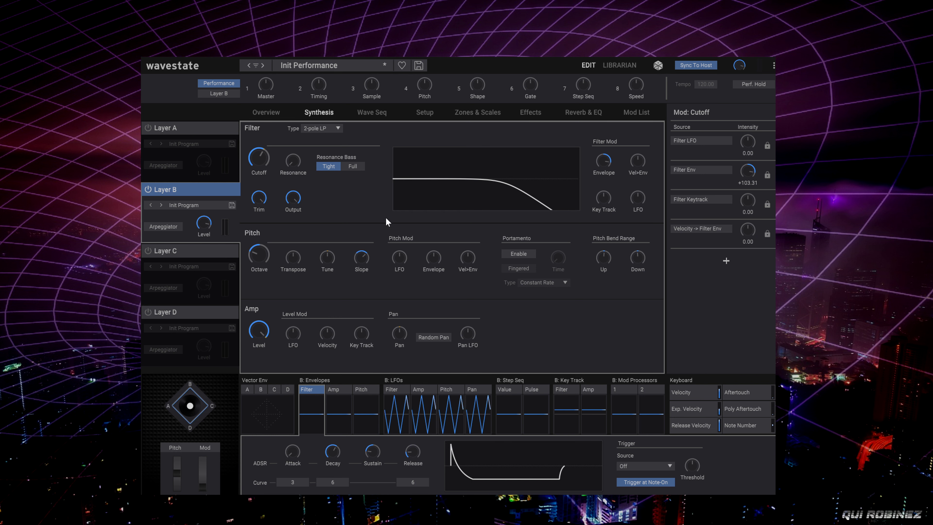
{"action": "left_click", "coordinate": [330, 470]}
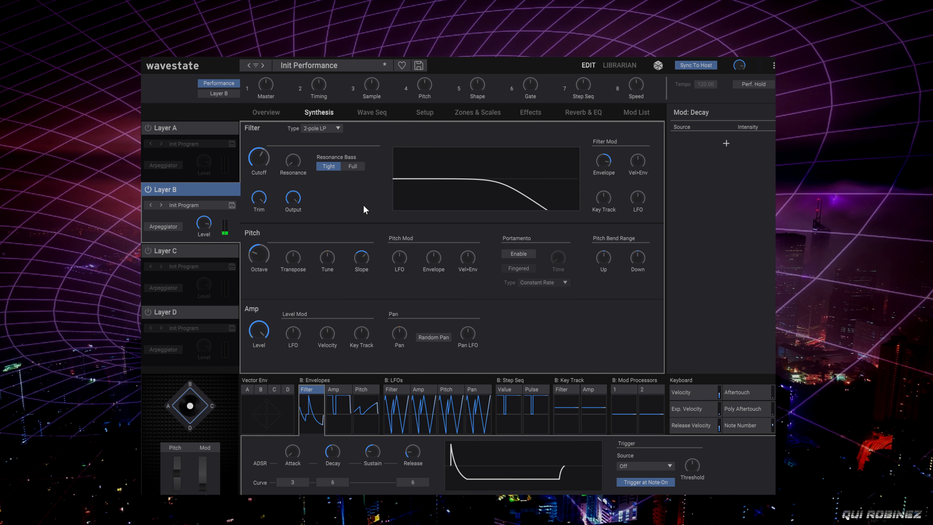
{"action": "left_click_drag", "start_coordinate": [602, 162], "coordinate": [602, 199]}
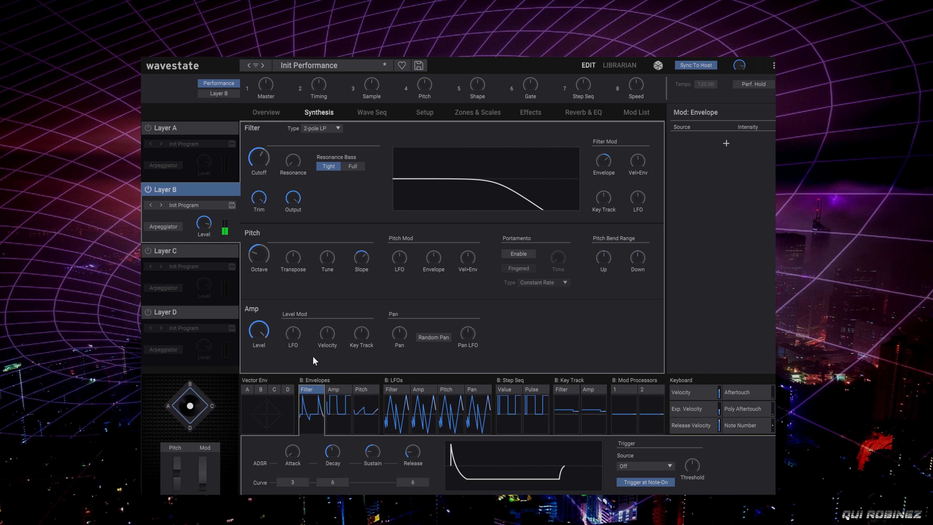
{"action": "mouse_move", "coordinate": [330, 337]}
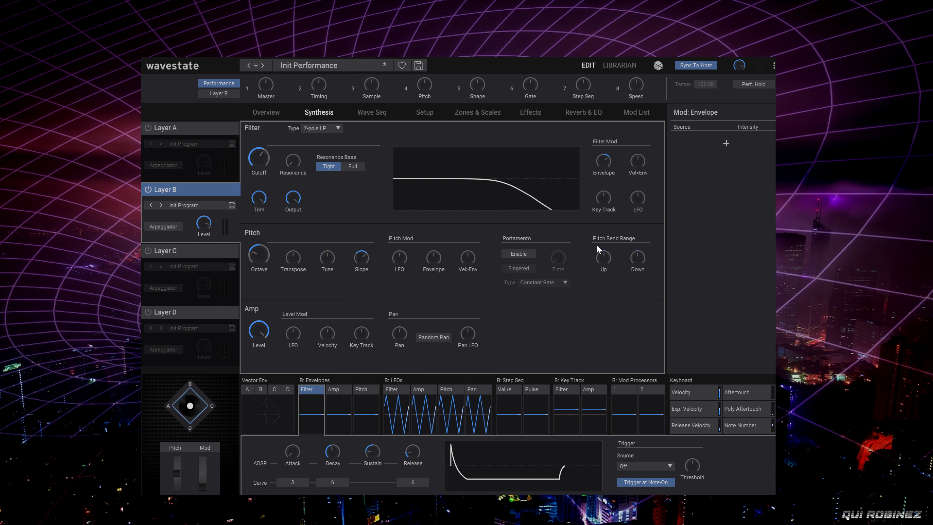
{"action": "left_click", "coordinate": [540, 114]}
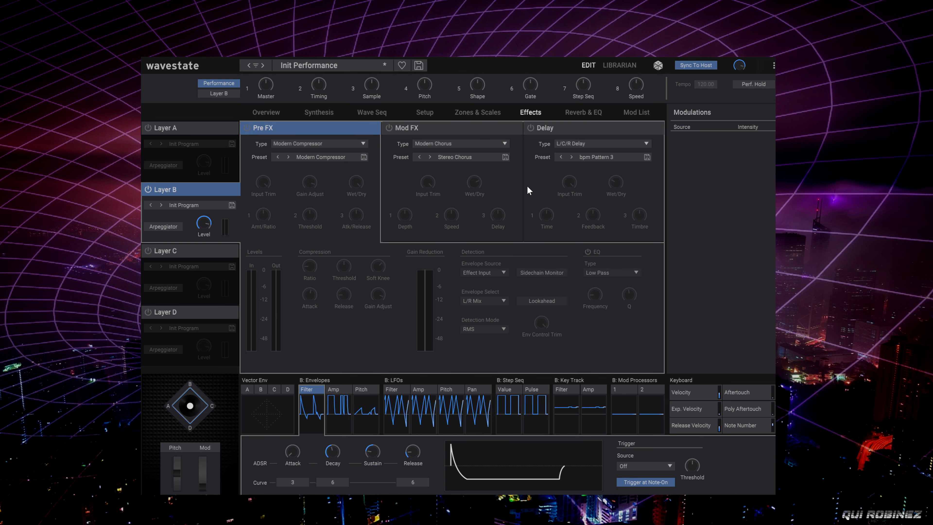
- Set Layer B's delay type to Stereo/Cross Delay and load the 1/8 - 1/4 LPF preset
{"action": "left_click", "coordinate": [532, 127]}
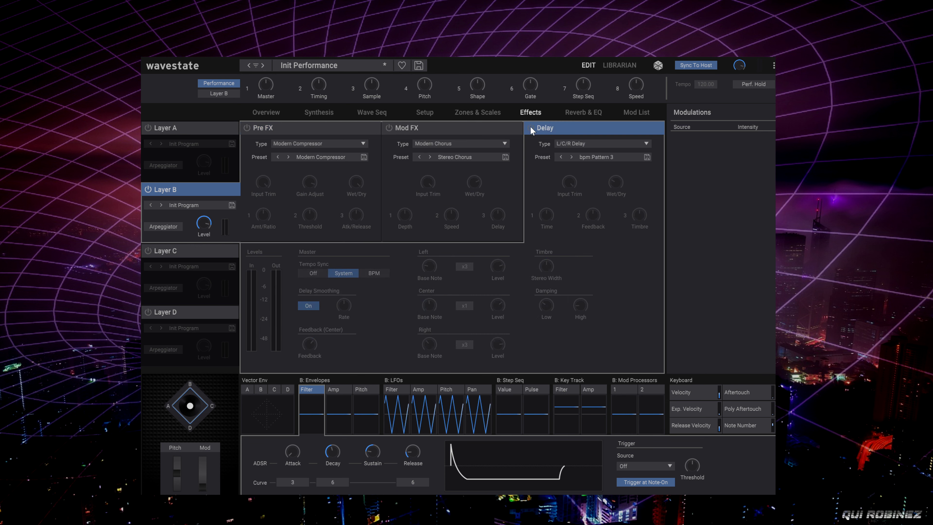
{"action": "left_click", "coordinate": [596, 145]}
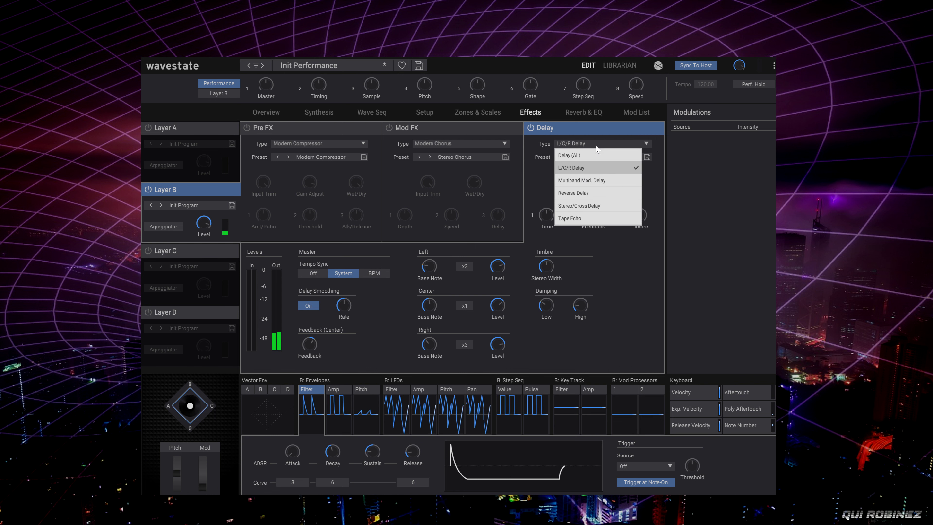
{"action": "left_click", "coordinate": [605, 207]}
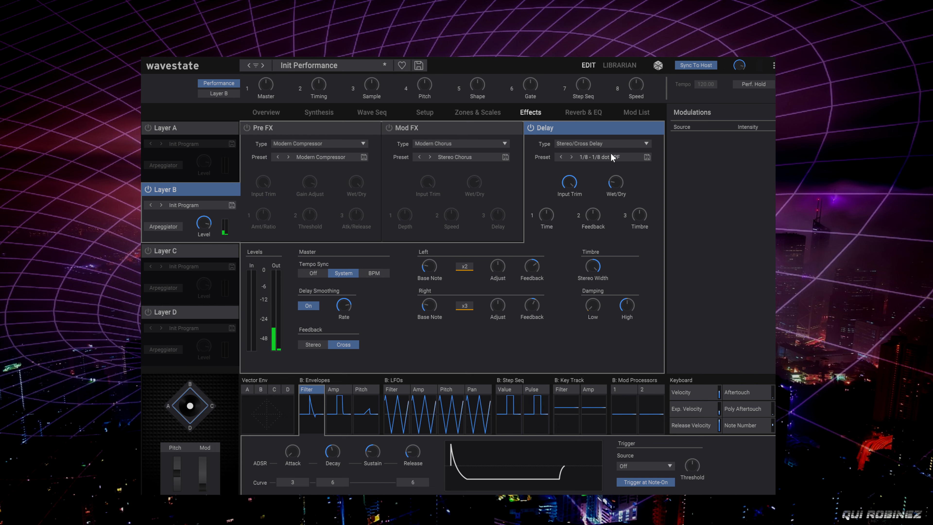
{"action": "left_click", "coordinate": [610, 157]}
{"action": "scroll", "coordinate": [528, 253], "scroll_direction": "up", "scroll_amount": 1}
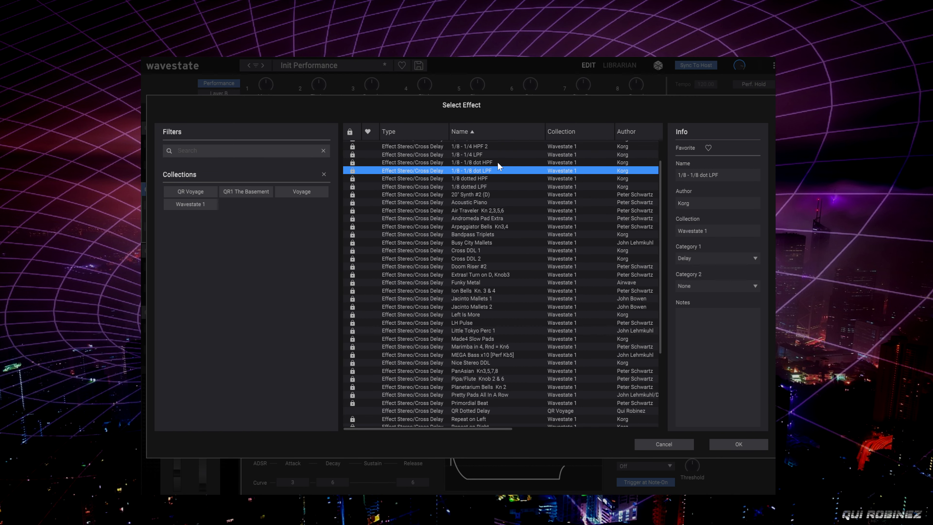
{"action": "left_click", "coordinate": [487, 155]}
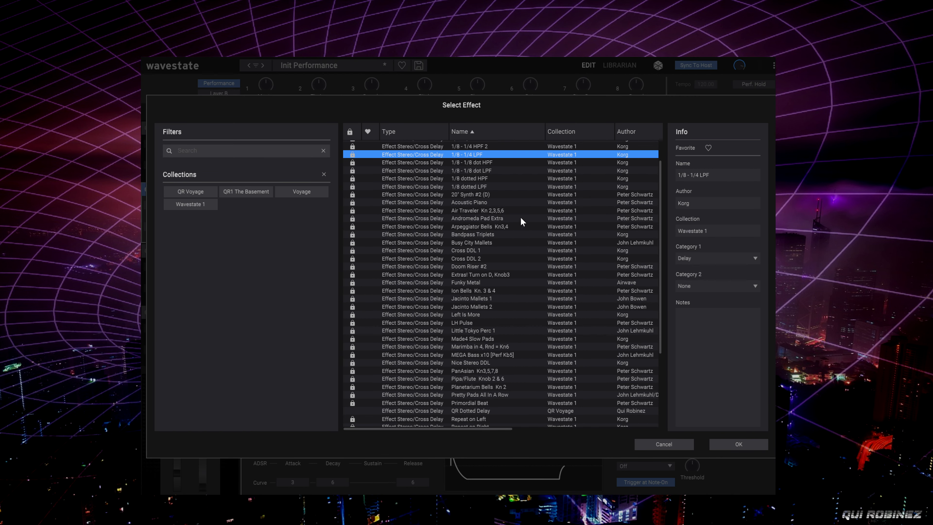
{"action": "double_click", "coordinate": [481, 152]}
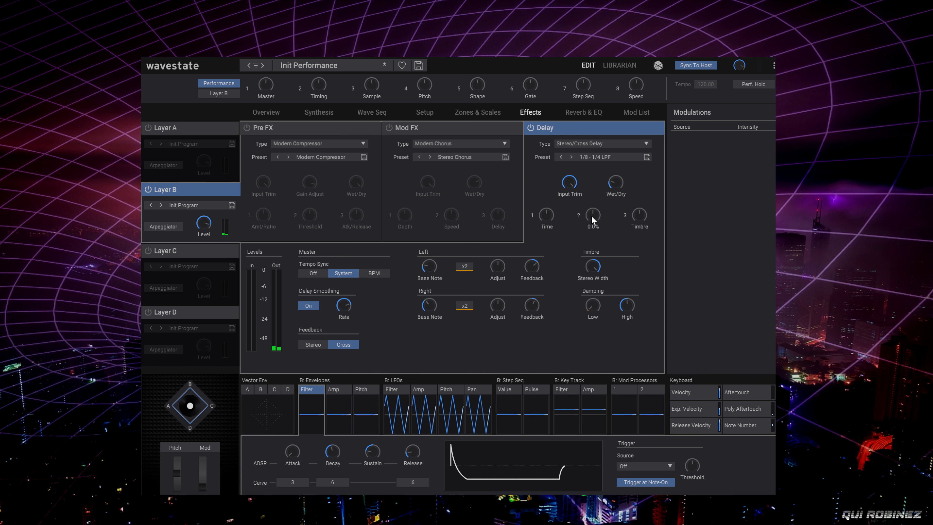
{"action": "left_click", "coordinate": [615, 180]}
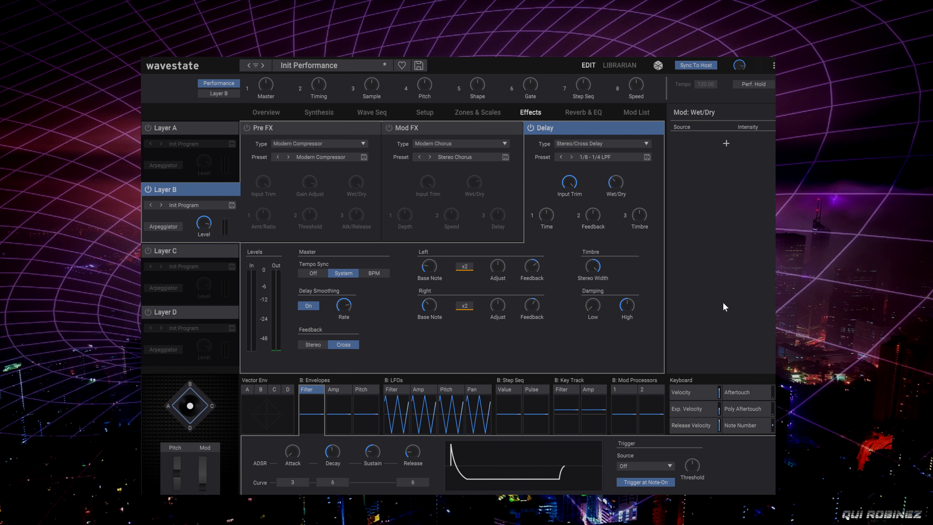
- Select Layer A and show the Reverb & EQ page with Master Reverb and Master EQ
{"action": "mouse_move", "coordinate": [593, 214]}
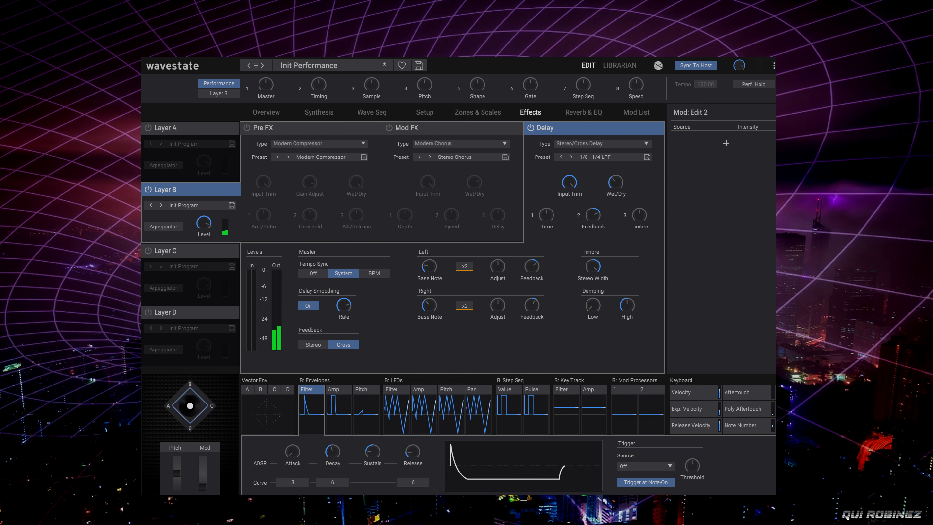
{"action": "left_click", "coordinate": [158, 128]}
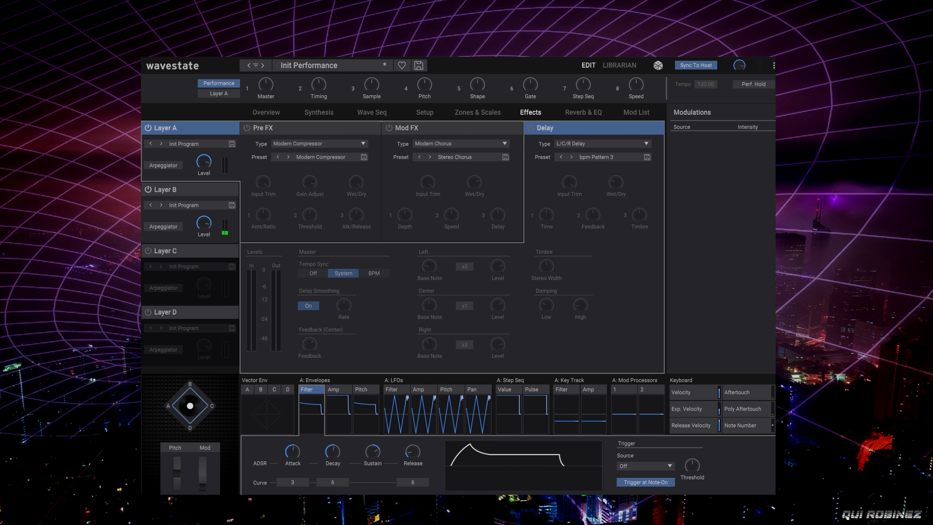
{"action": "left_click", "coordinate": [573, 112]}
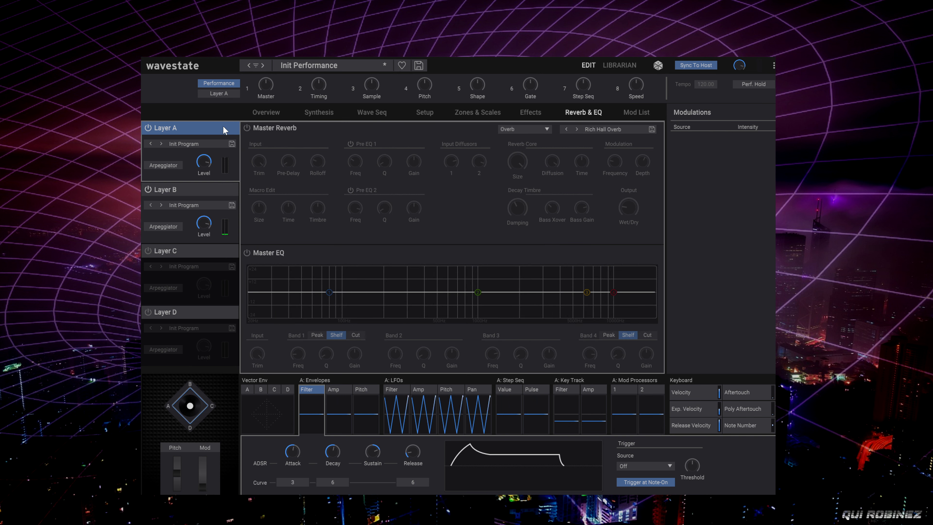
- Switch on the master reverb with a 628 Hz bass crossover and a 10:90 wet/dry mix
{"action": "left_click", "coordinate": [244, 127]}
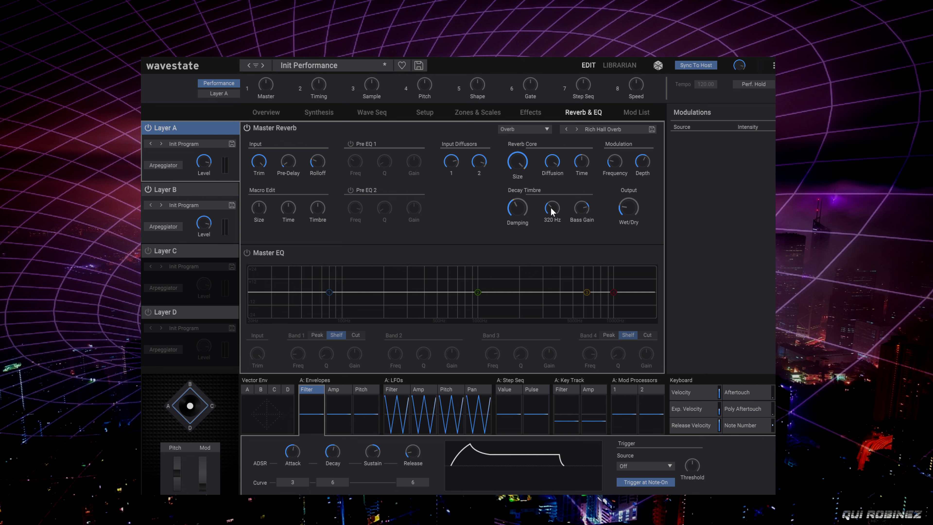
{"action": "left_click_drag", "start_coordinate": [552, 210], "coordinate": [546, 178]}
{"action": "left_click_drag", "start_coordinate": [629, 211], "coordinate": [637, 225]}
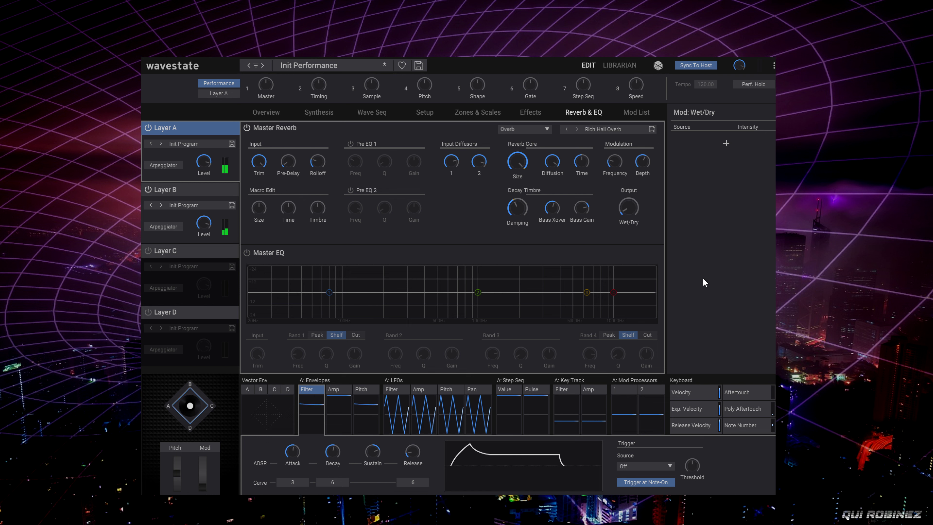
{"action": "left_click", "coordinate": [319, 112]}
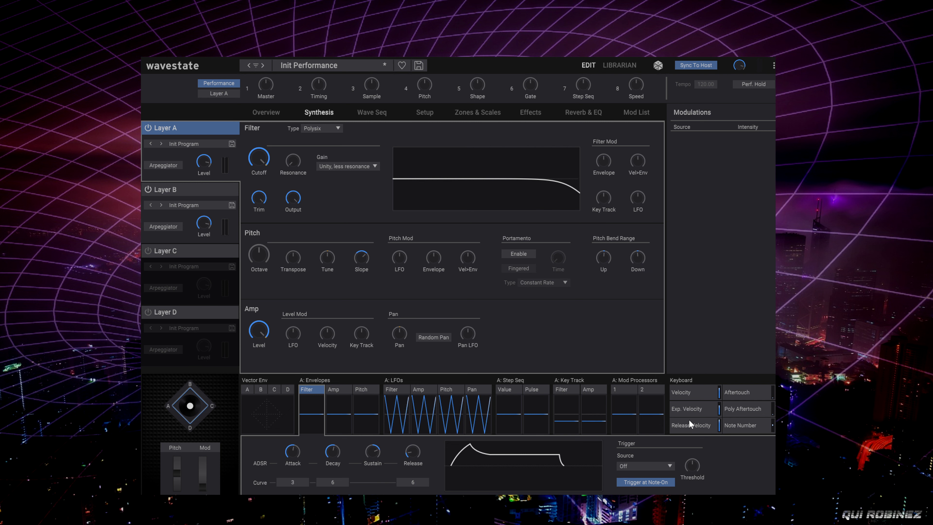
- Swap the bottom envelope editor for the on-screen piano keyboard
{"action": "left_click", "coordinate": [683, 391]}
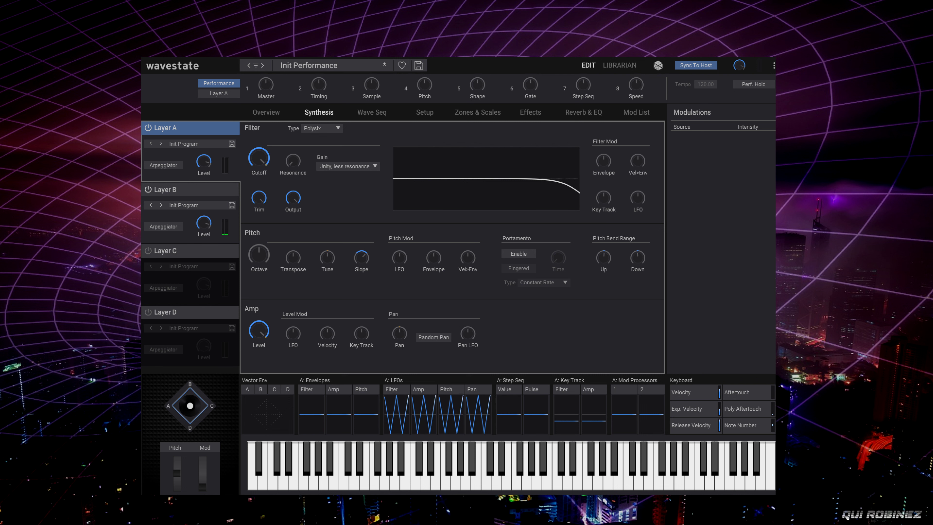
- Copy Layer B into Layer C, switch Layer C on, and transpose it down to -5 semitones
{"action": "left_click", "coordinate": [178, 189]}
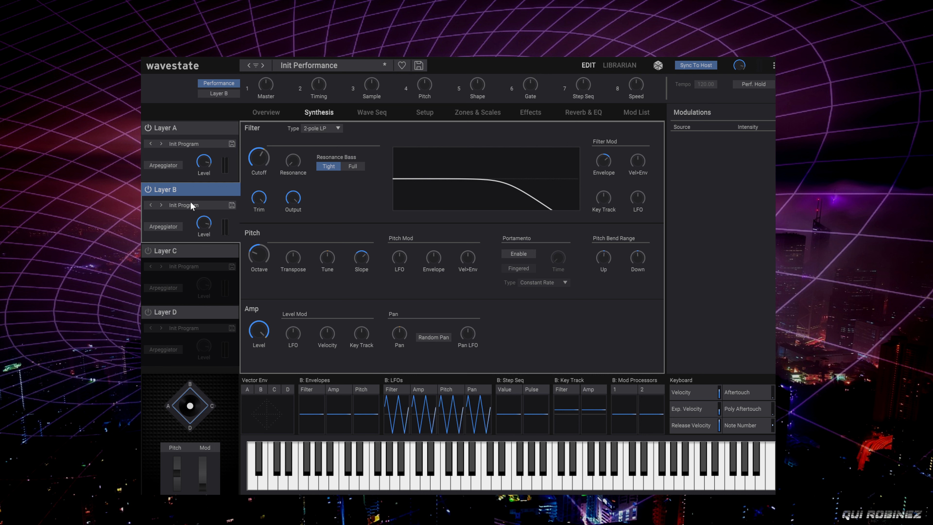
{"action": "right_click", "coordinate": [168, 188]}
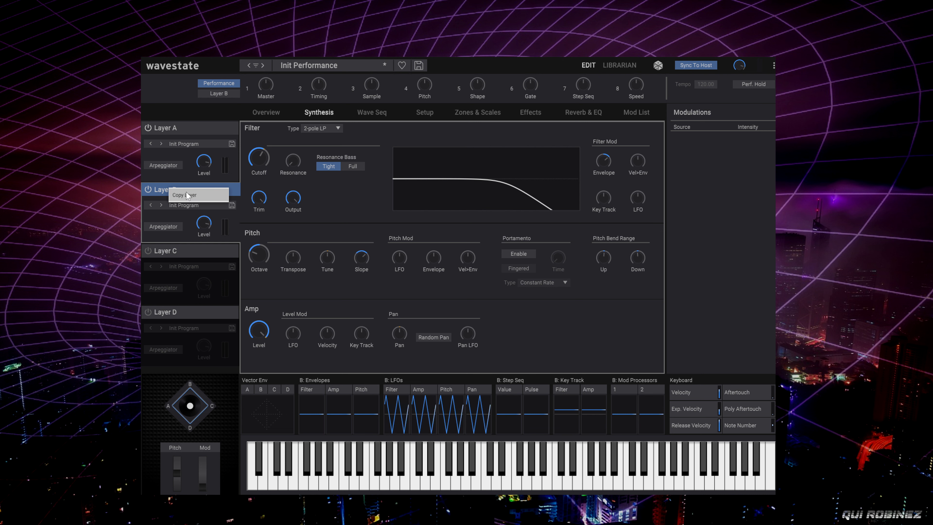
{"action": "left_click", "coordinate": [189, 196]}
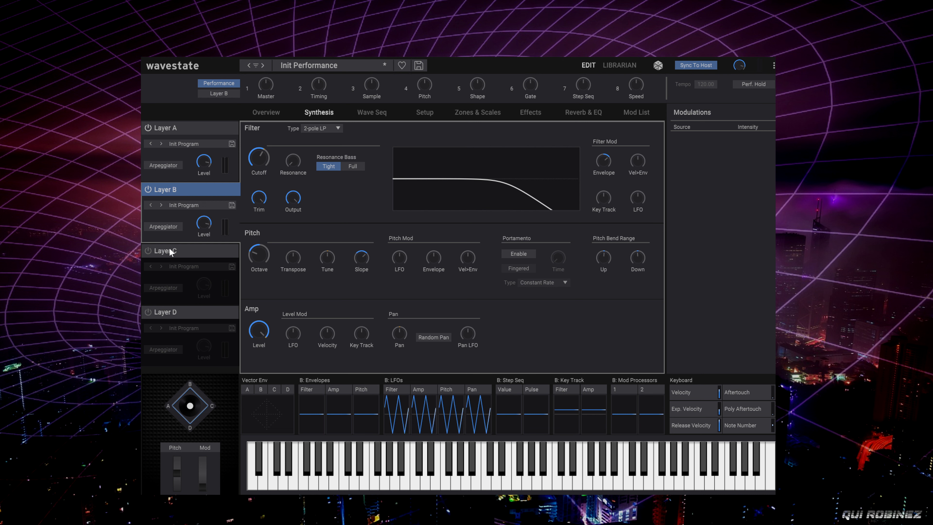
{"action": "left_click", "coordinate": [148, 250]}
{"action": "right_click", "coordinate": [169, 250]}
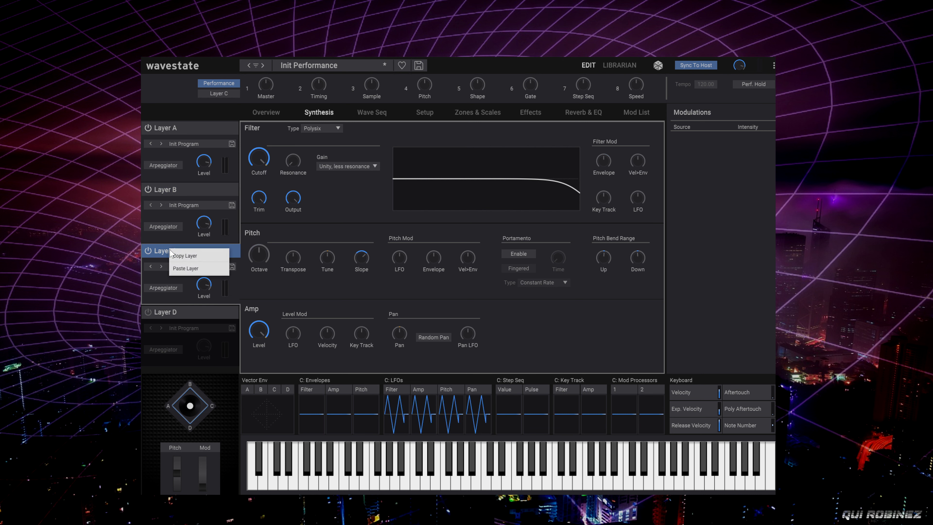
{"action": "left_click", "coordinate": [190, 268]}
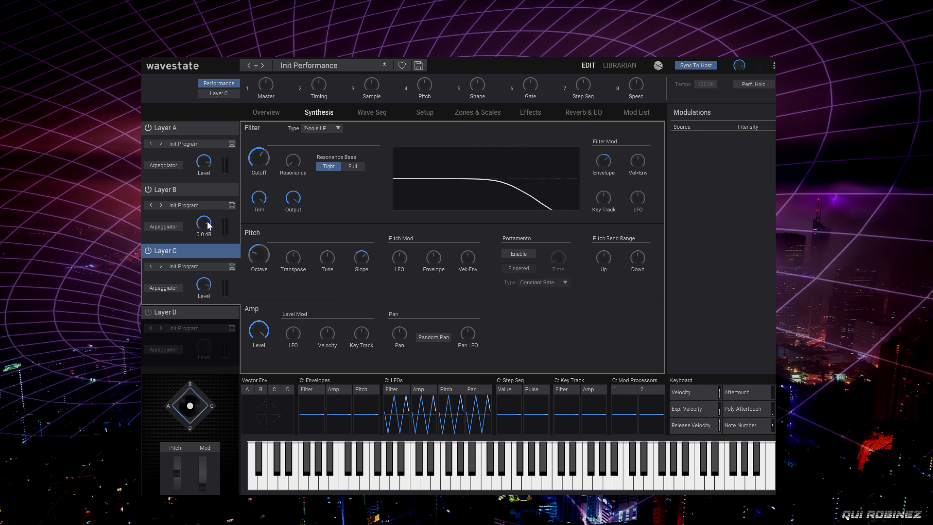
{"action": "left_click_drag", "start_coordinate": [282, 258], "coordinate": [283, 295]}
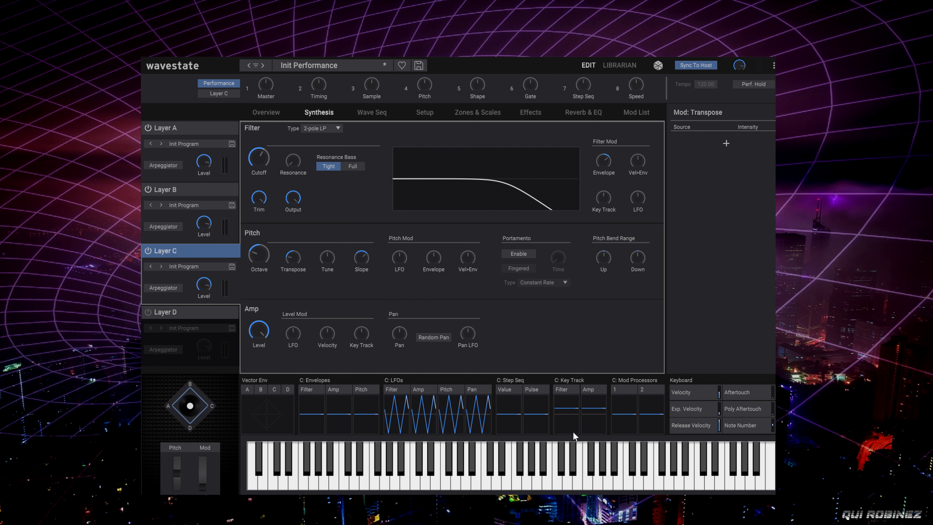
{"action": "mouse_move", "coordinate": [258, 252]}
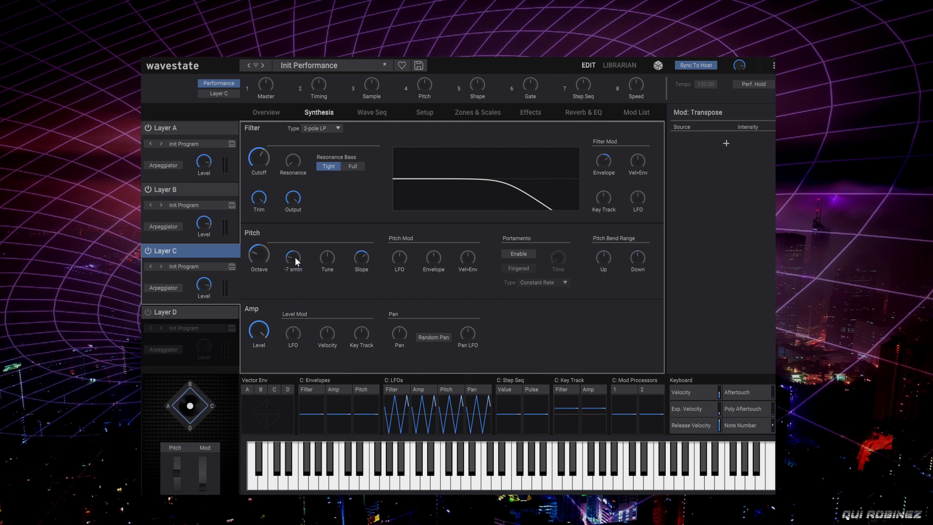
{"action": "mouse_move", "coordinate": [295, 254]}
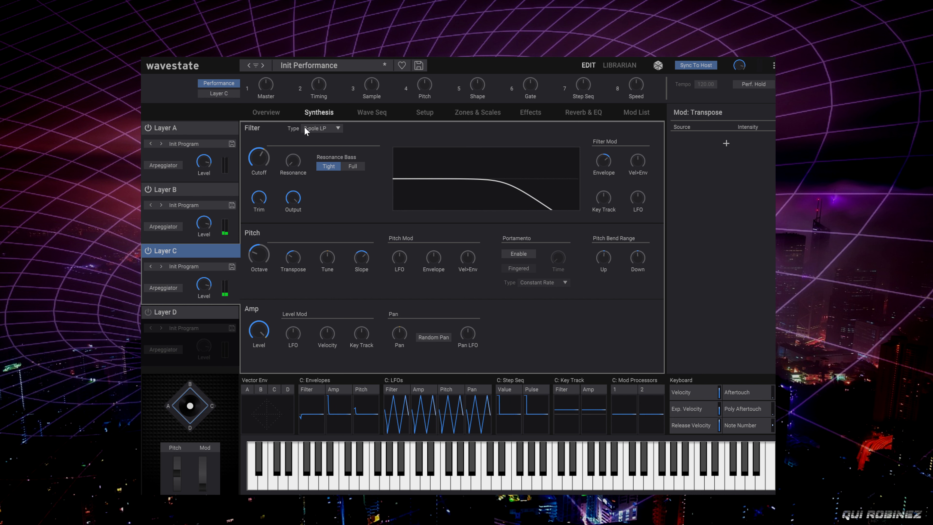
{"action": "left_click", "coordinate": [146, 253]}
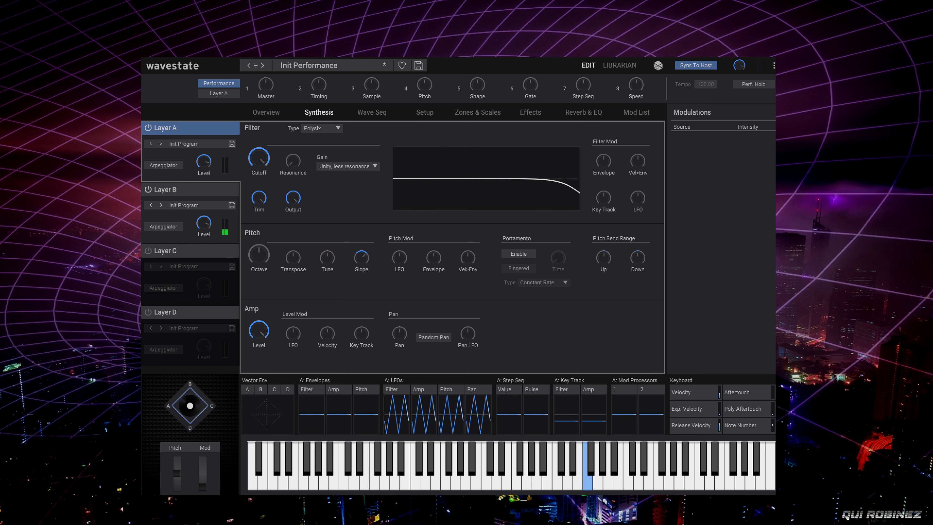
{"action": "left_click", "coordinate": [152, 251]}
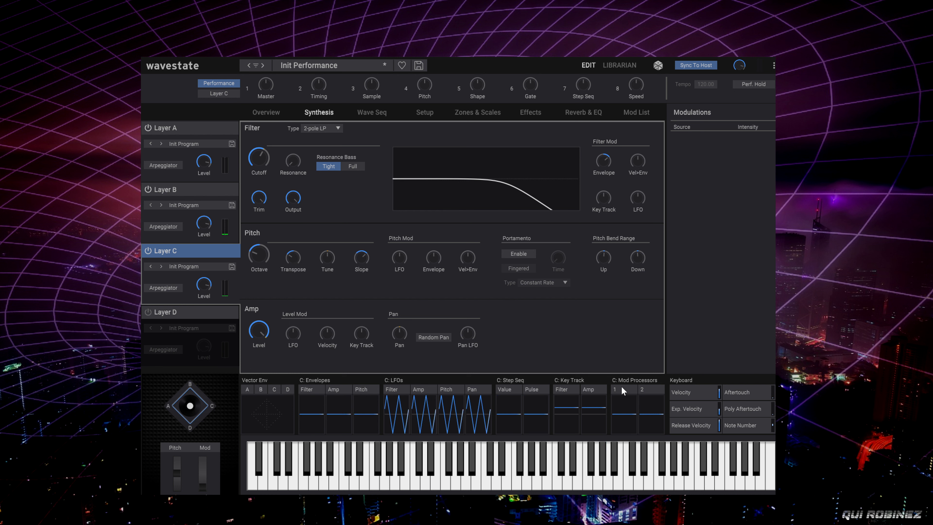
{"action": "left_click", "coordinate": [629, 389]}
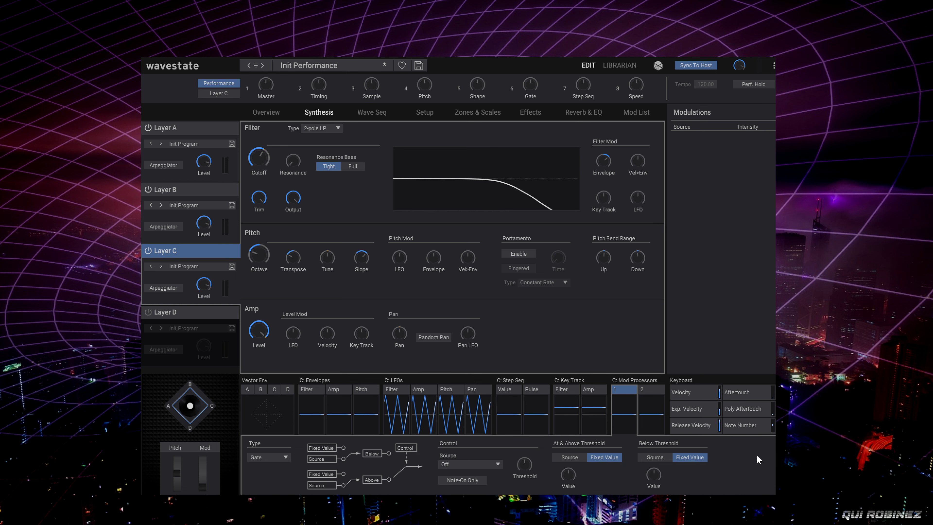
- Drive Layer C's Mod Processor 1 gate from Note Number and raise its at-and-above-threshold value
{"action": "left_click", "coordinate": [474, 463]}
{"action": "mouse_move", "coordinate": [467, 415]}
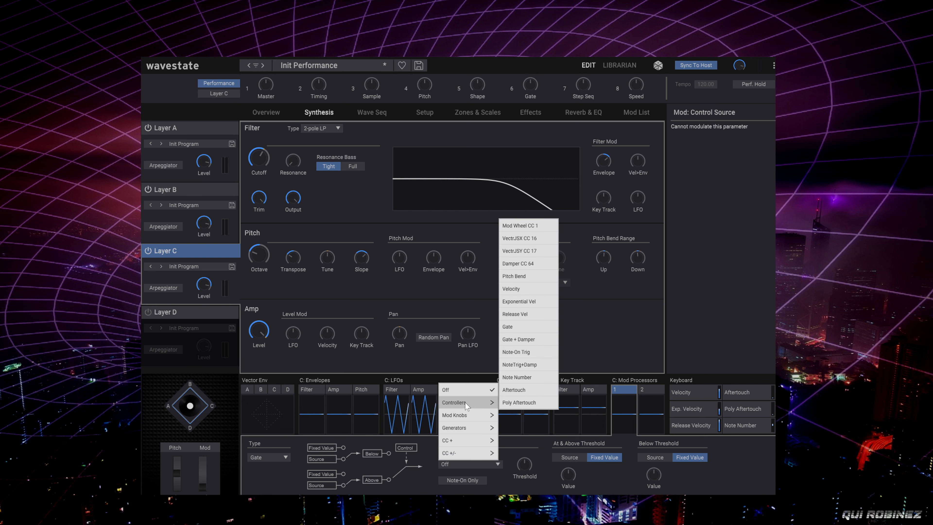
{"action": "left_click", "coordinate": [517, 377]}
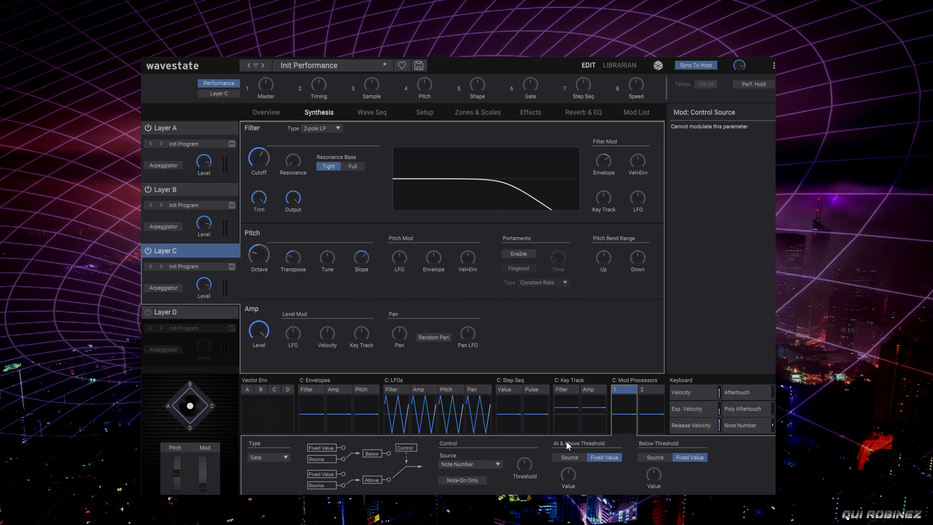
{"action": "mouse_move", "coordinate": [575, 469]}
{"action": "left_click_drag", "start_coordinate": [571, 480], "coordinate": [573, 492]}
- Add Mod Process 1 as a modulation source for Layer C's Transpose at intensity -2
{"action": "left_click", "coordinate": [294, 262]}
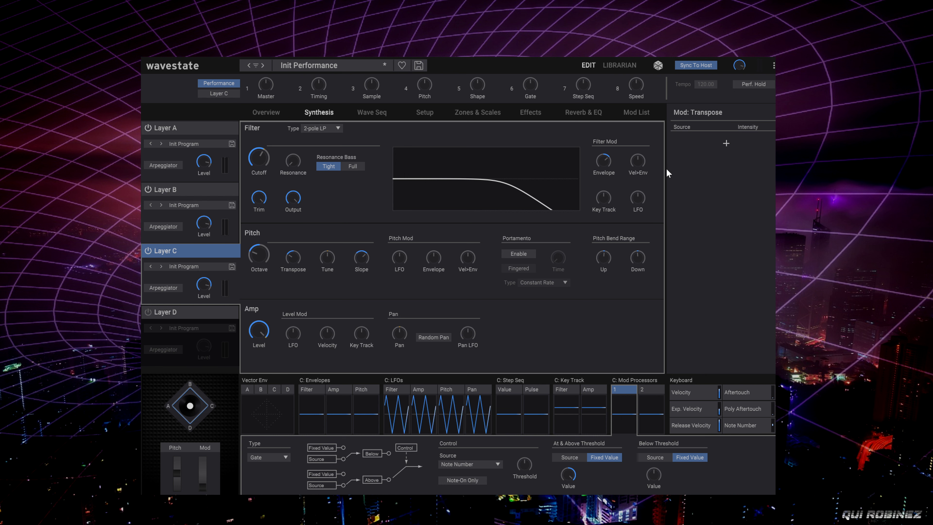
{"action": "left_click", "coordinate": [725, 145]}
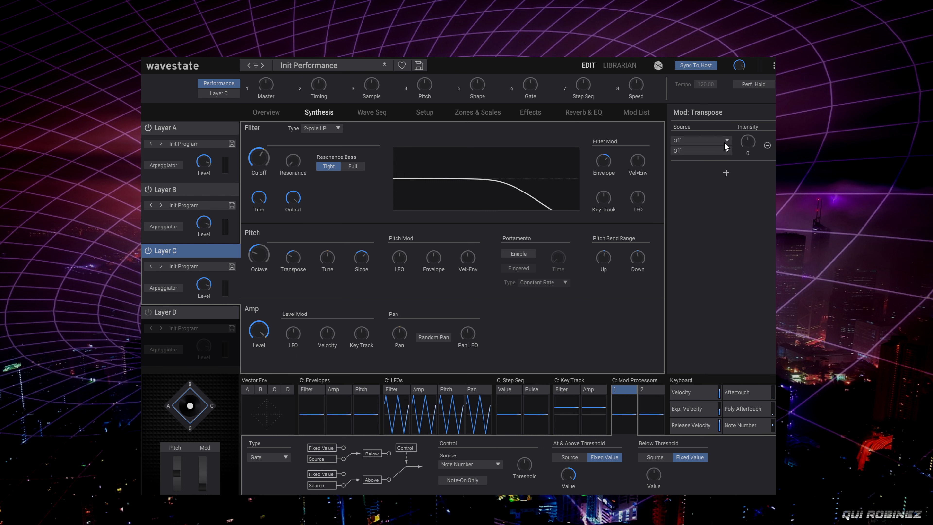
{"action": "left_click", "coordinate": [691, 141]}
{"action": "mouse_move", "coordinate": [706, 180]}
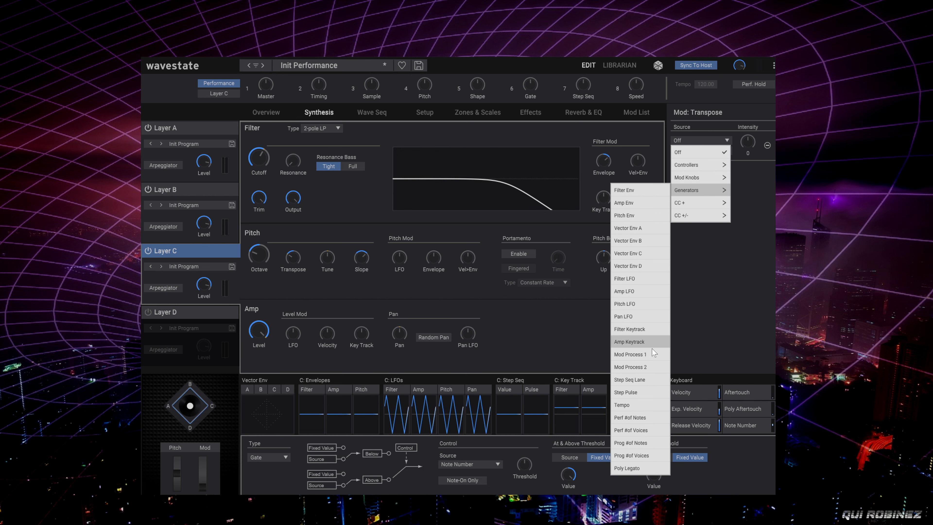
{"action": "left_click", "coordinate": [654, 354]}
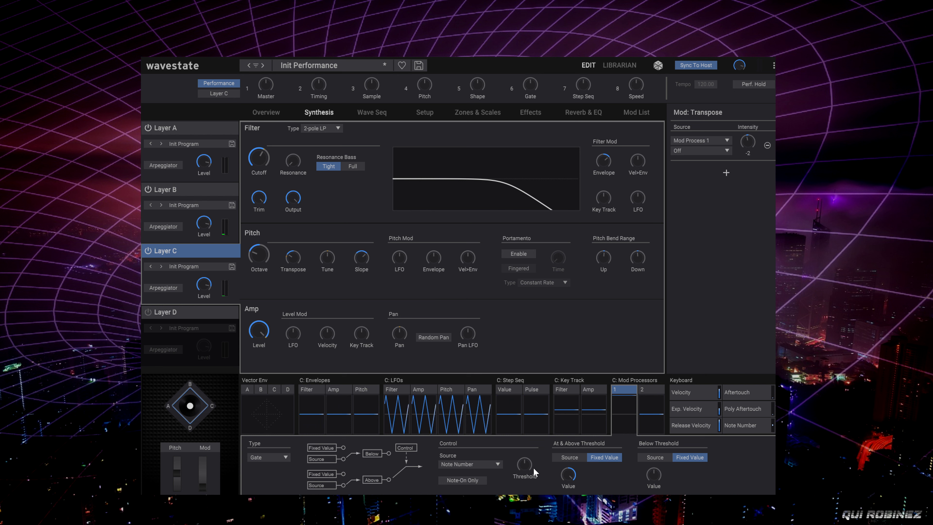
- Enter an exact gate threshold of 34 for Layer C's Mod Processor 1
{"action": "mouse_move", "coordinate": [524, 467]}
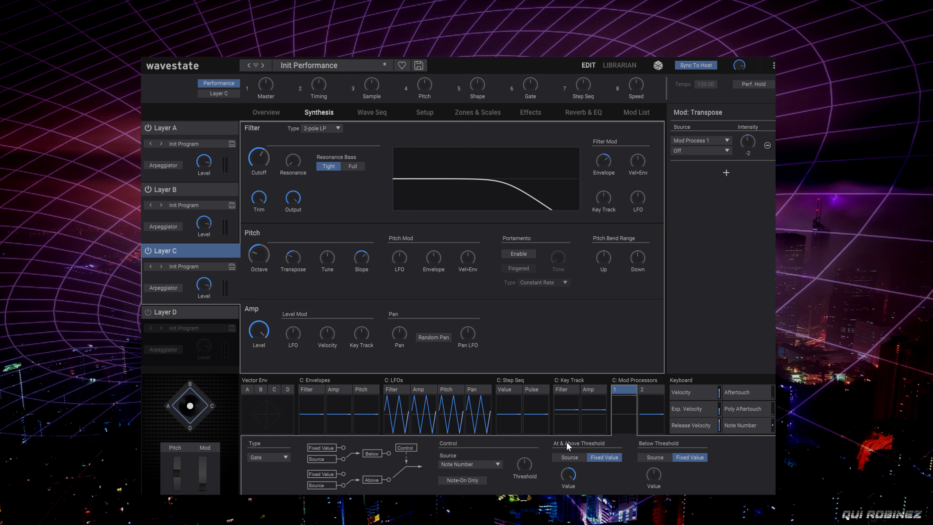
{"action": "left_click_drag", "start_coordinate": [523, 467], "coordinate": [513, 444]}
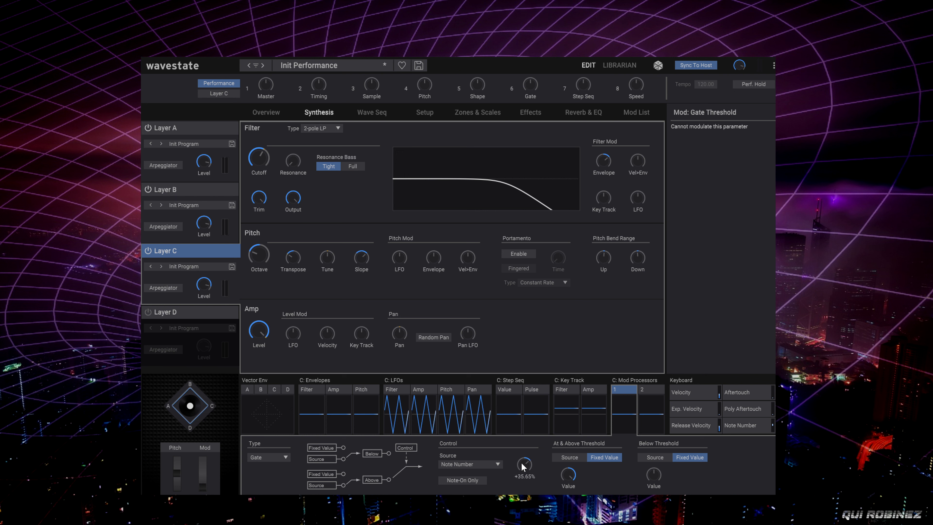
{"action": "double_click", "coordinate": [523, 466]}
{"action": "double_click", "coordinate": [521, 475]}
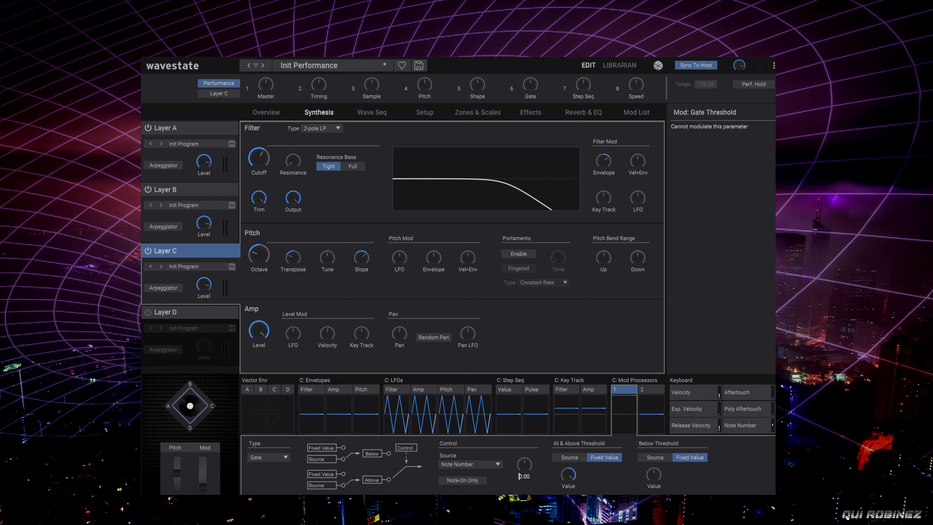
{"action": "left_click_drag", "start_coordinate": [529, 476], "coordinate": [511, 479]}
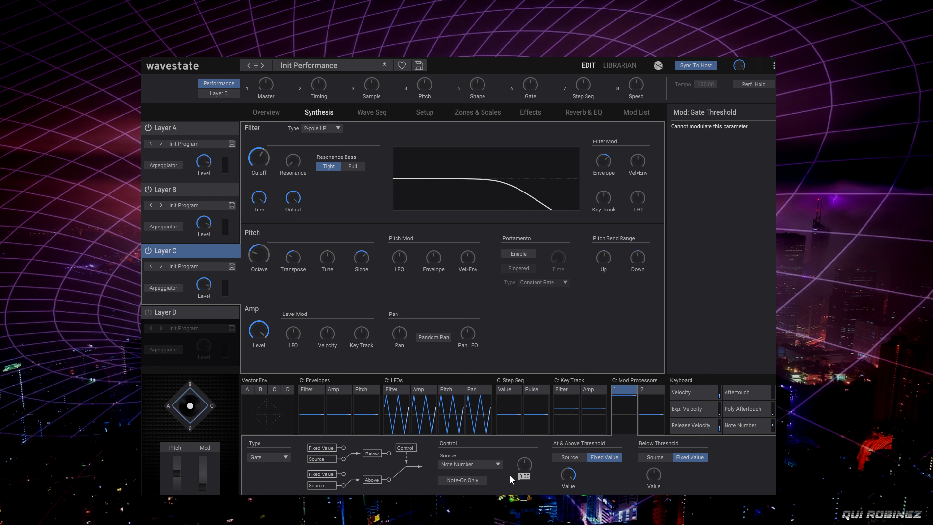
{"action": "key", "text": "BackSpace"}
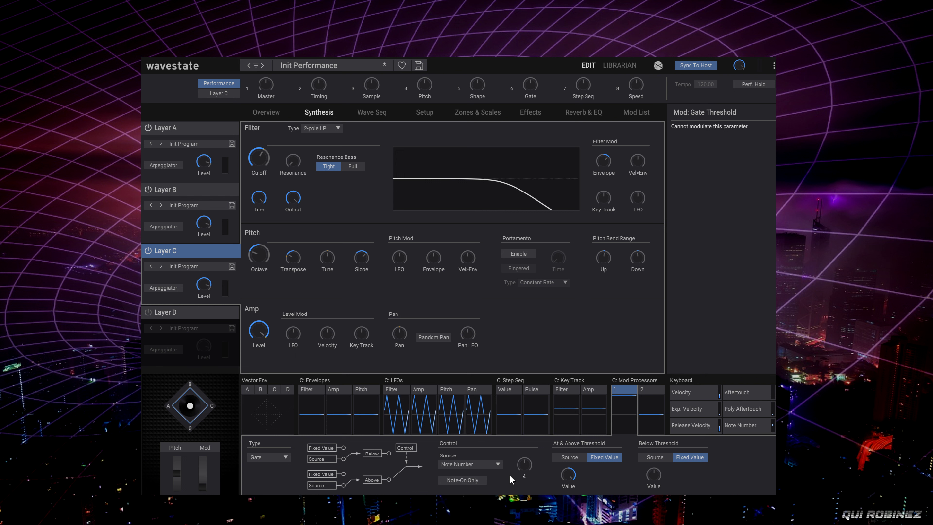
{"action": "type", "text": "34"}
{"action": "key", "text": "Return"}
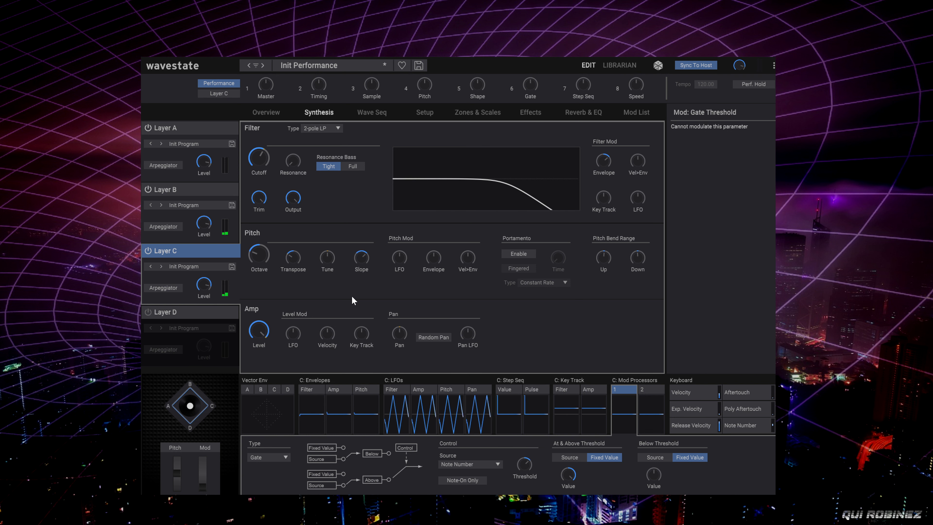
- Review Layer C's Gate mod processor driven by Note Number on the Synthesis page
{"action": "mouse_move", "coordinate": [290, 267]}
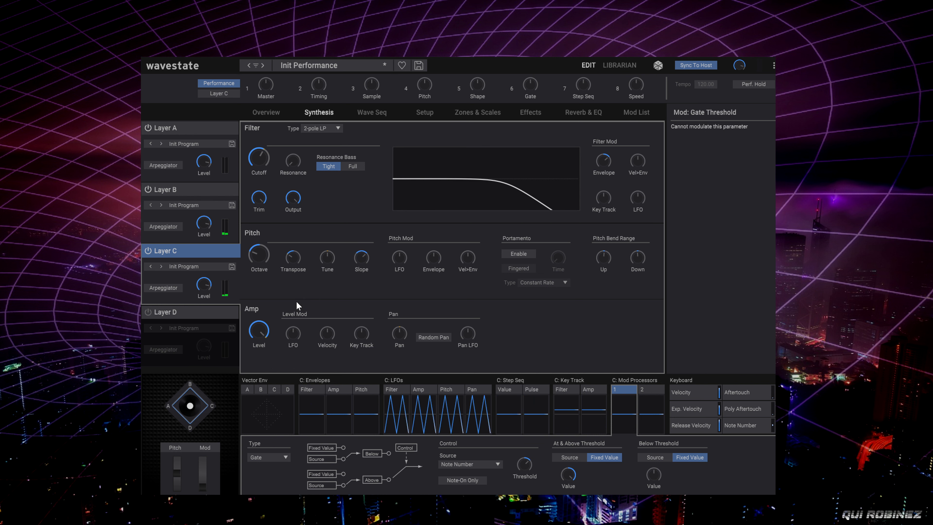
- Load the Auto Techno Hats drum program onto Layer D and view its Tech House Groove 01 wave sequence
{"action": "left_click", "coordinate": [148, 311]}
{"action": "left_click", "coordinate": [190, 328]}
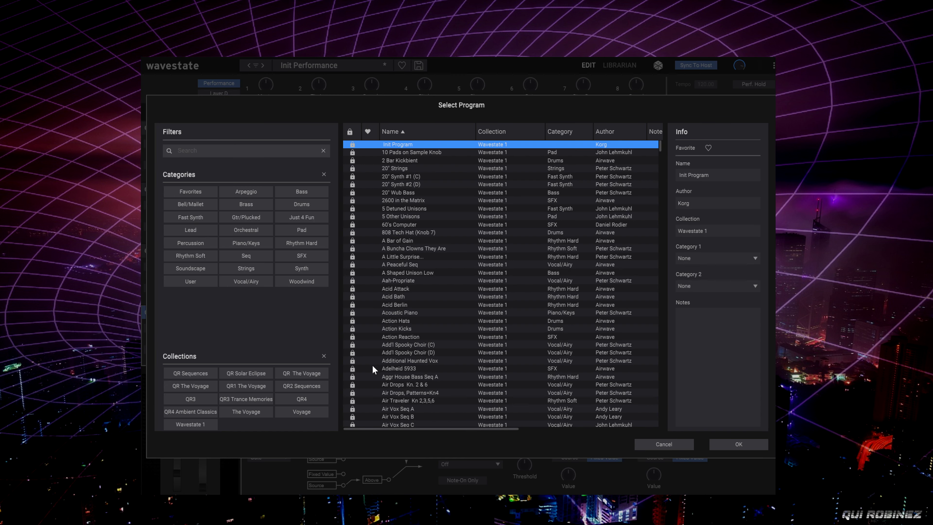
{"action": "left_click", "coordinate": [302, 205]}
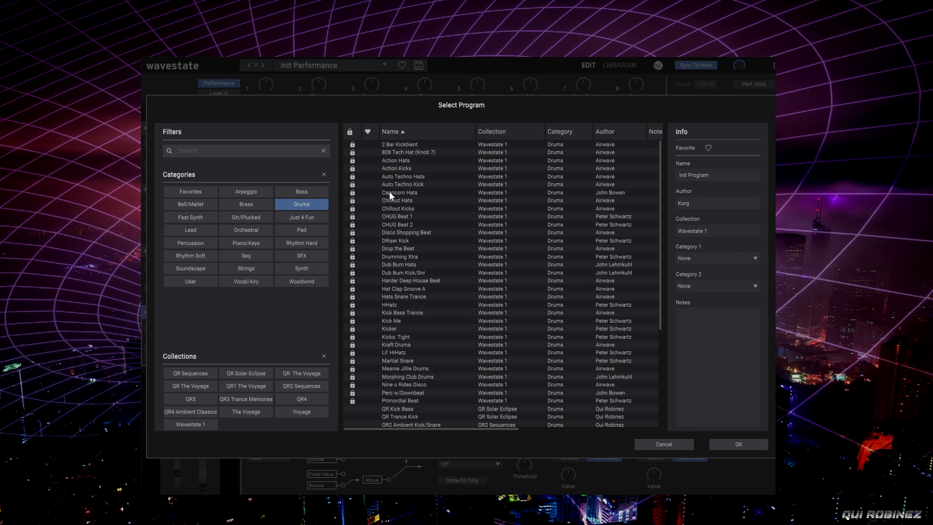
{"action": "left_click", "coordinate": [418, 177]}
{"action": "left_click", "coordinate": [741, 446]}
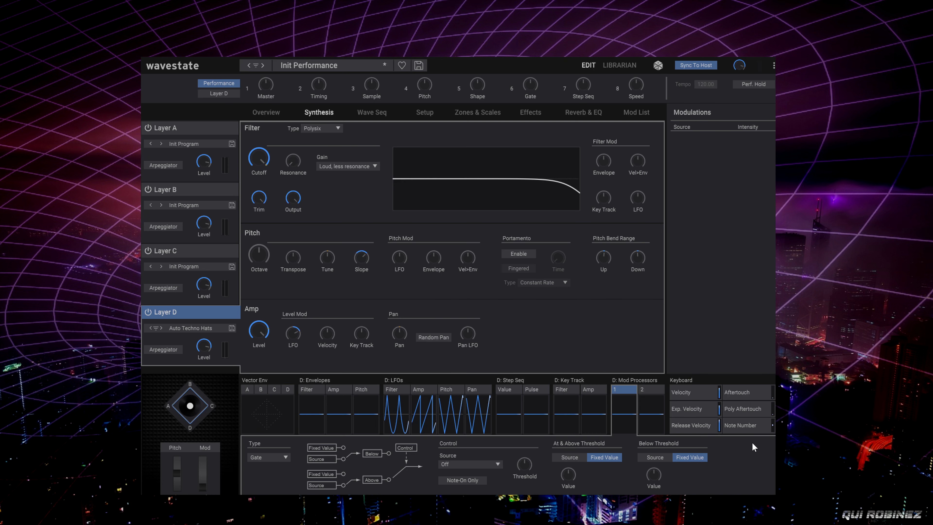
{"action": "left_click", "coordinate": [372, 112]}
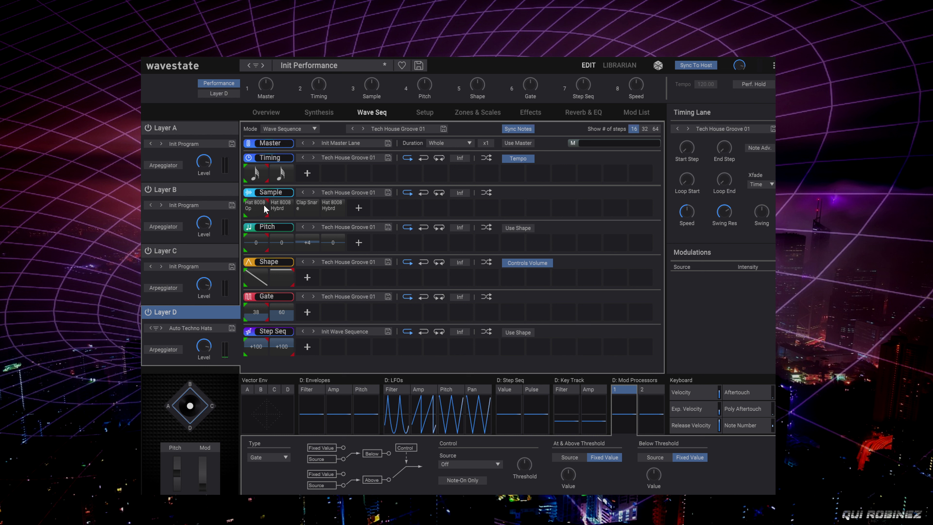
- Copy the Hat 8008 Op sample step into Sample steps 2, 3 and 4
{"action": "right_click", "coordinate": [256, 206]}
{"action": "left_click", "coordinate": [269, 224]}
{"action": "right_click", "coordinate": [282, 205]}
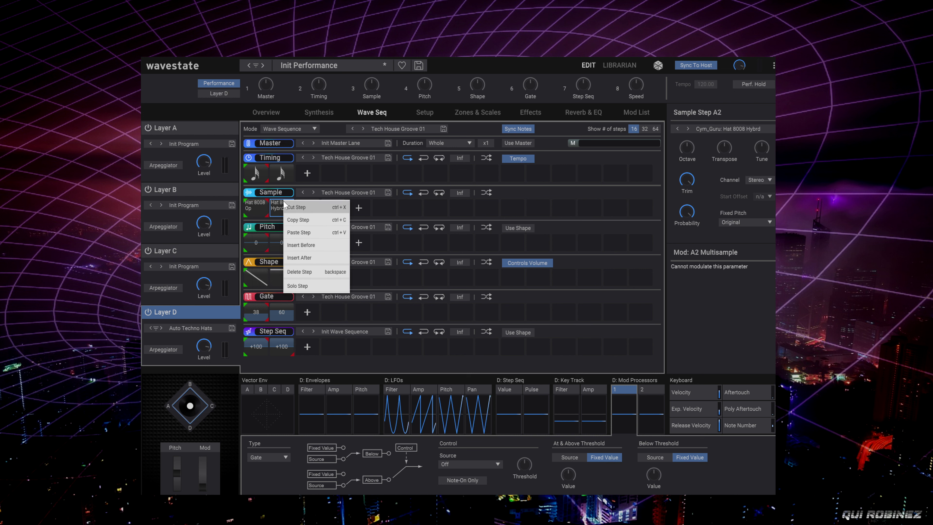
{"action": "left_click", "coordinate": [299, 232]}
{"action": "right_click", "coordinate": [299, 206]}
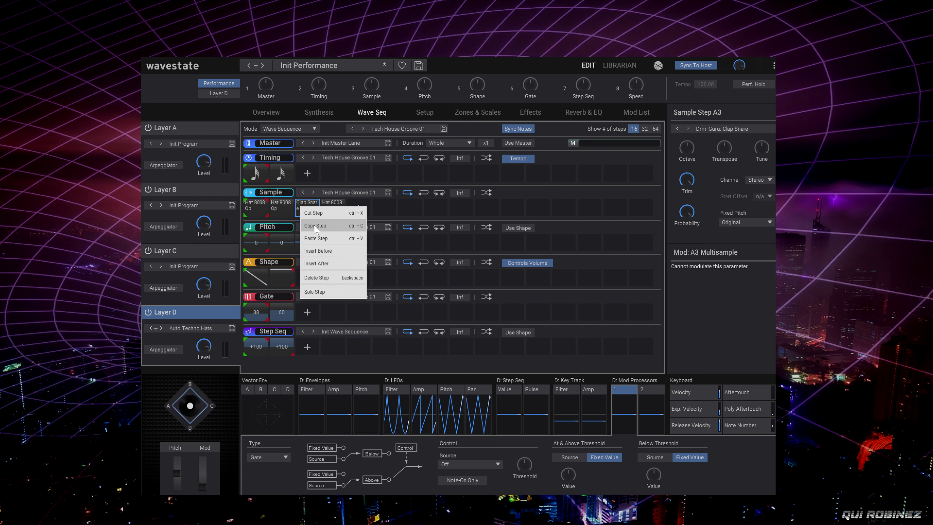
{"action": "left_click", "coordinate": [313, 232]}
{"action": "right_click", "coordinate": [329, 207]}
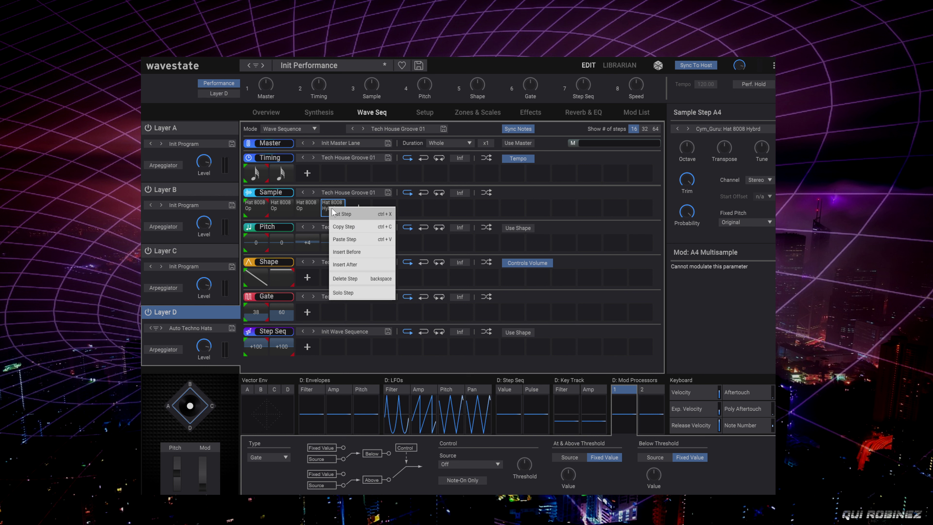
{"action": "left_click", "coordinate": [342, 232]}
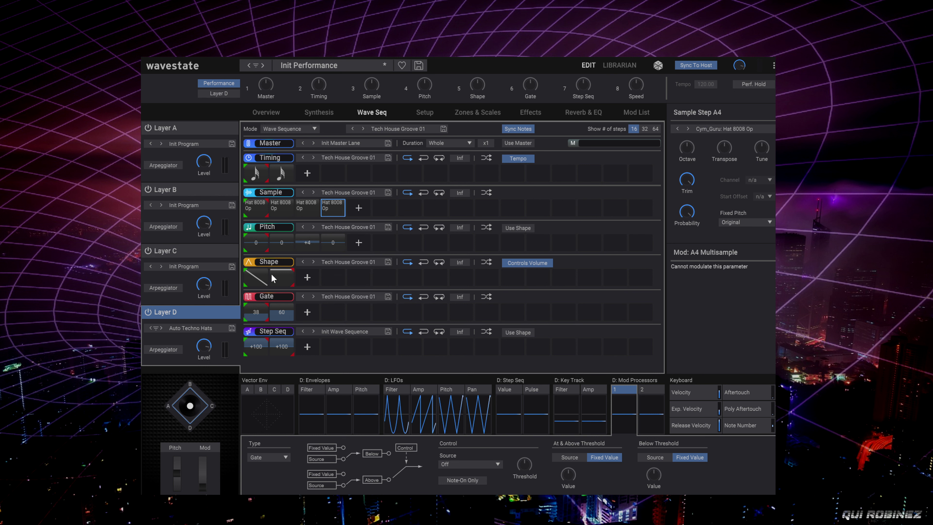
- Set the first Shape step to All On and stop the Shape lane controlling volume
{"action": "left_click", "coordinate": [256, 275]}
{"action": "right_click", "coordinate": [256, 278]}
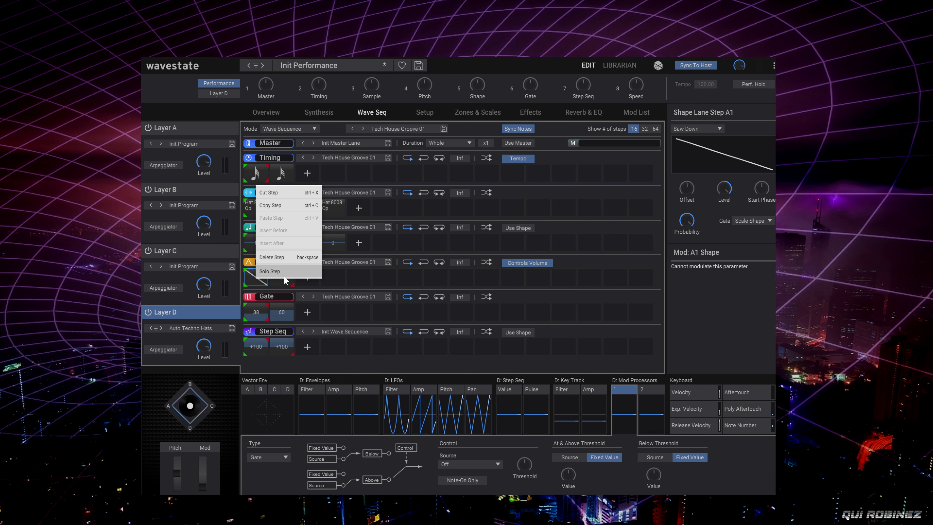
{"action": "left_click", "coordinate": [251, 279]}
{"action": "left_click", "coordinate": [251, 279]}
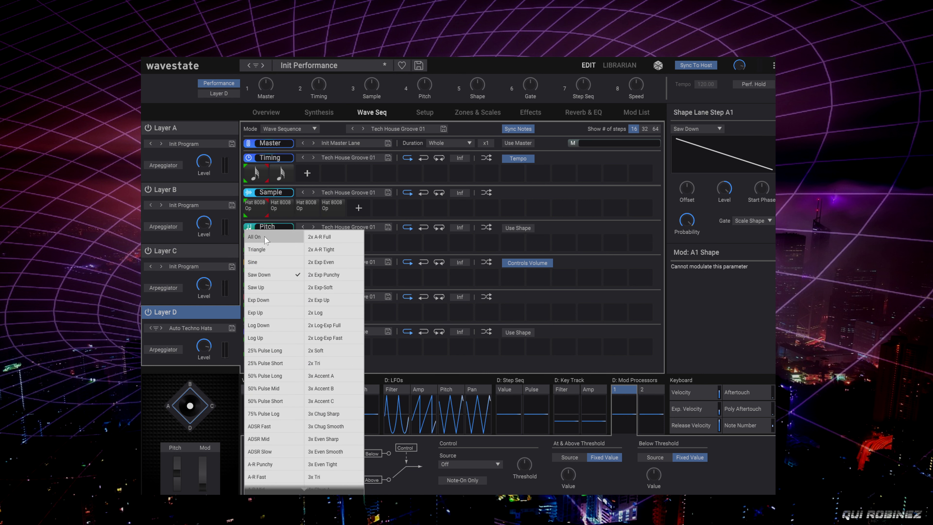
{"action": "left_click", "coordinate": [254, 236]}
{"action": "left_click", "coordinate": [548, 264]}
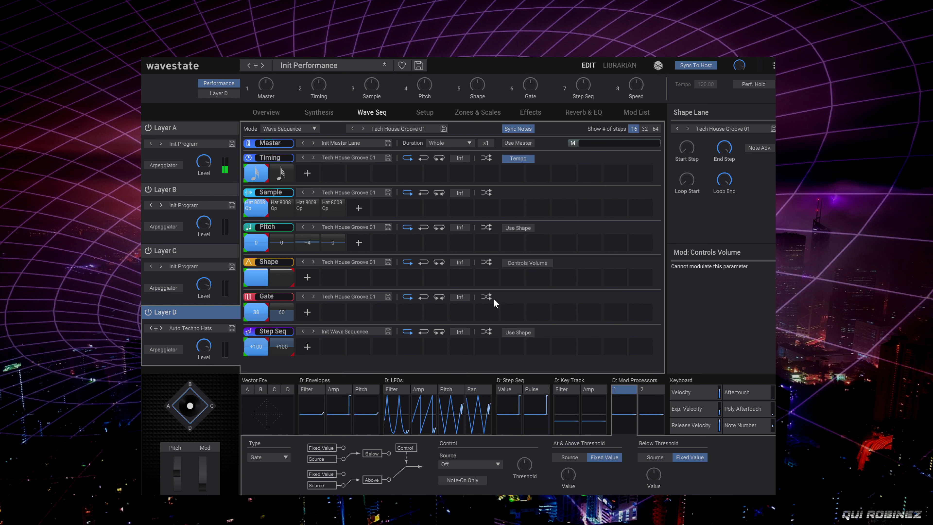
- Loop the Sample lane over all four steps
{"action": "left_click", "coordinate": [269, 214]}
{"action": "left_click_drag", "start_coordinate": [267, 201], "coordinate": [342, 202]}
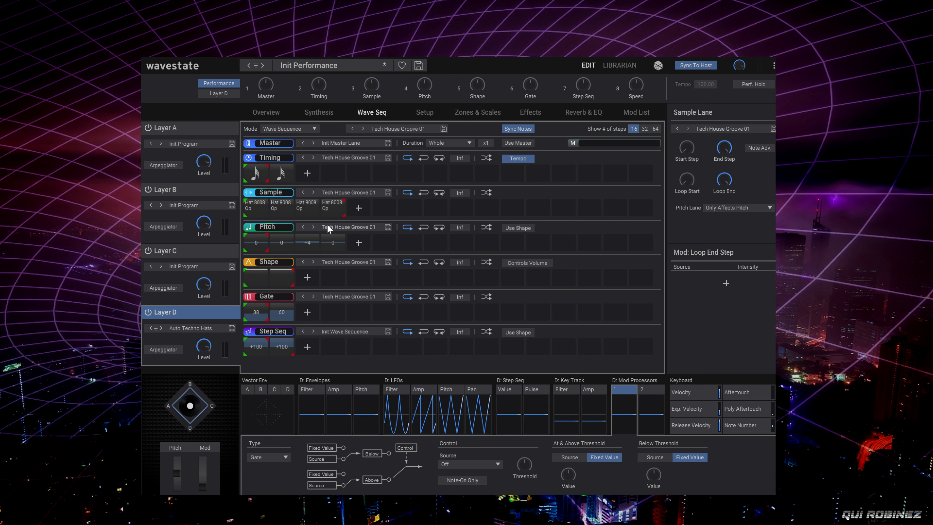
{"action": "left_click", "coordinate": [259, 207]}
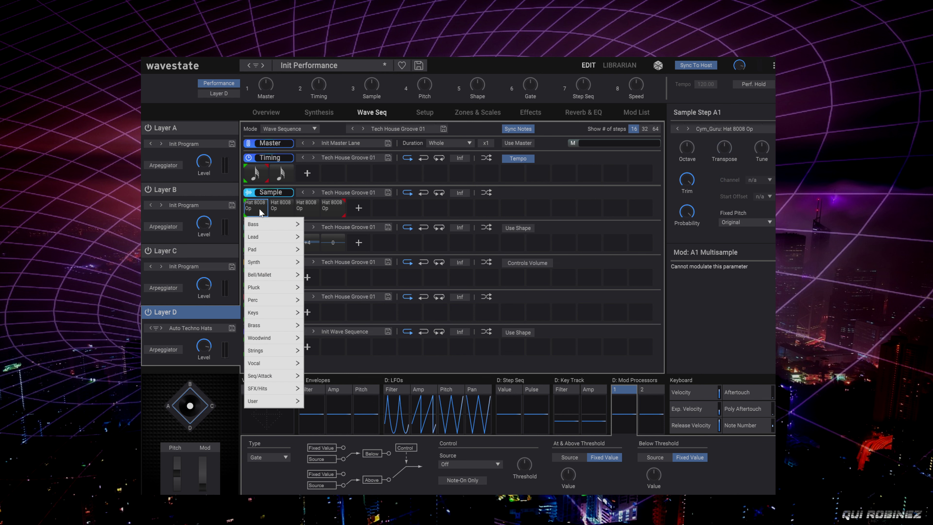
- Load Drm: Kick Dance 01 onto Sample step 1, keeping three Hat 8008 Op steps after it
{"action": "mouse_move", "coordinate": [272, 223]}
{"action": "left_click", "coordinate": [724, 125]}
{"action": "double_click", "coordinate": [724, 125]}
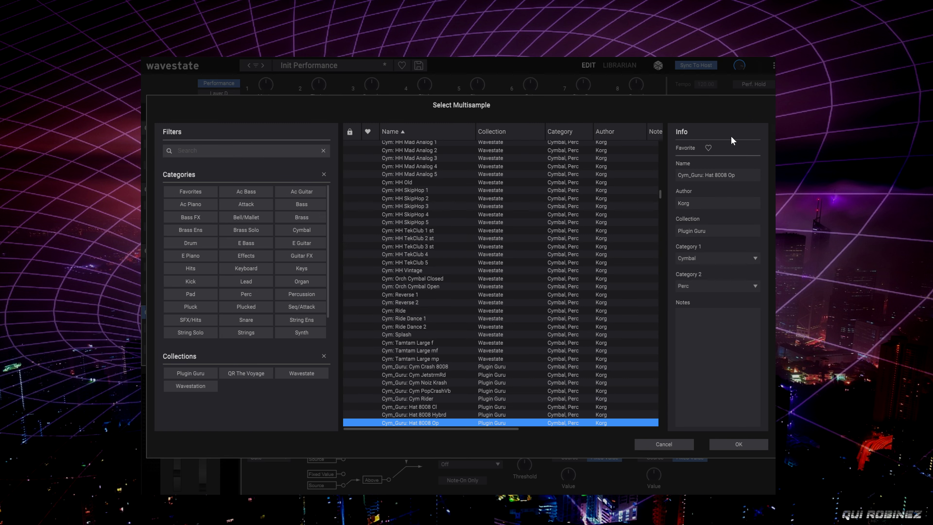
{"action": "left_click", "coordinate": [197, 272]}
{"action": "left_click", "coordinate": [190, 269]}
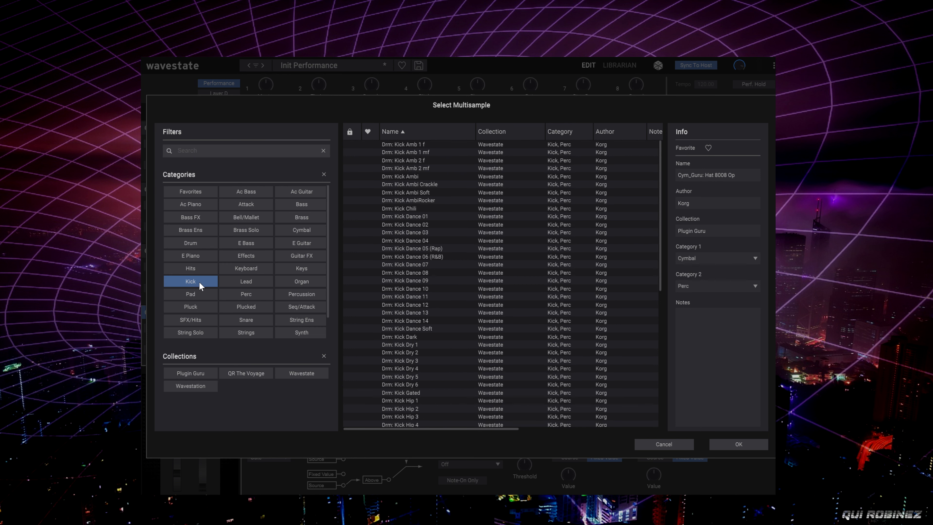
{"action": "left_click", "coordinate": [436, 218]}
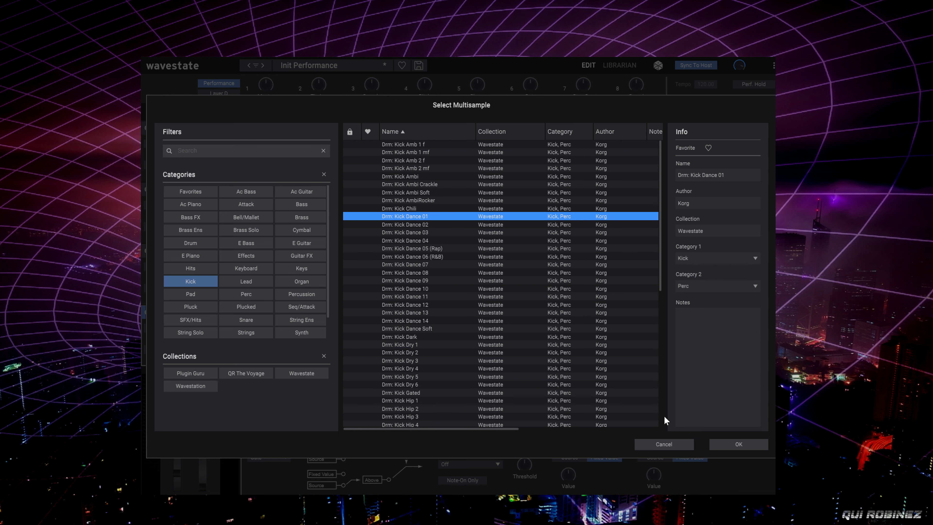
{"action": "left_click", "coordinate": [740, 444]}
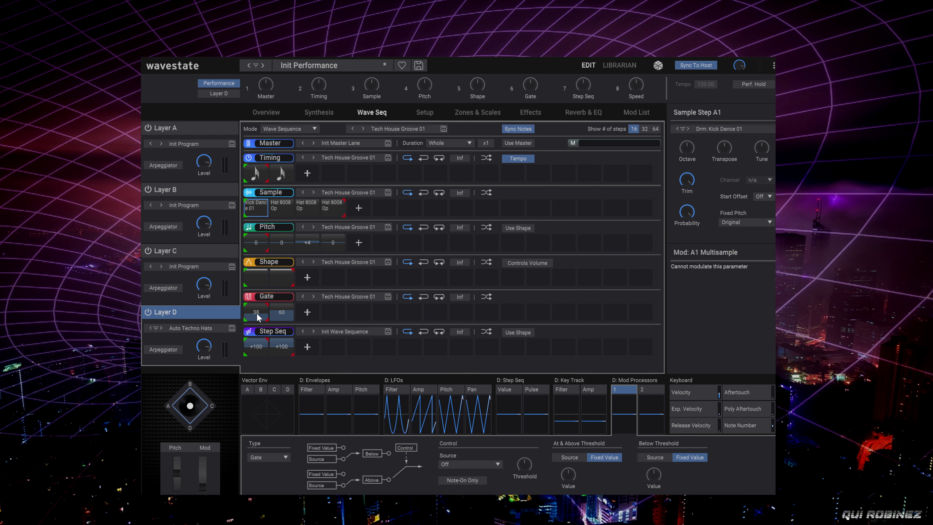
- Extend Layer D's Gate lane to four looped steps with gates 100, 34, 35 and 34
{"action": "left_click_drag", "start_coordinate": [256, 312], "coordinate": [239, 102]}
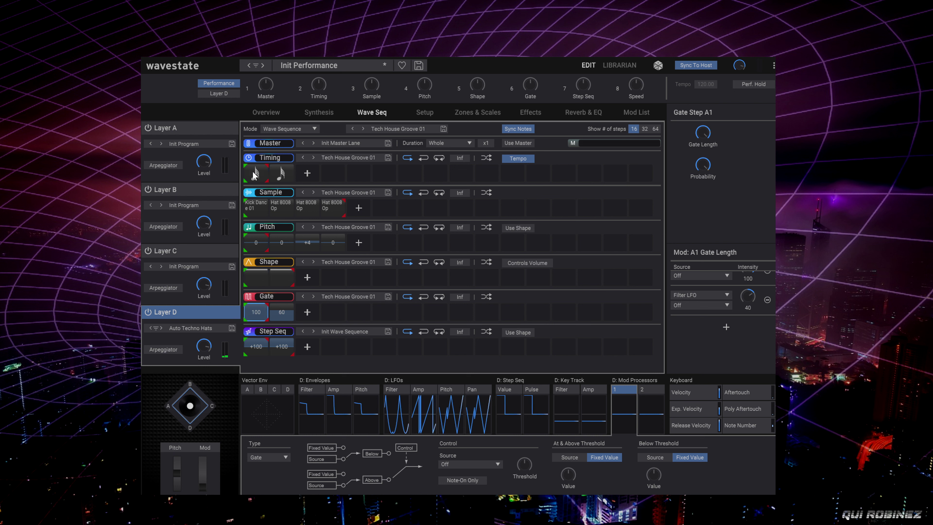
{"action": "left_click", "coordinate": [285, 313]}
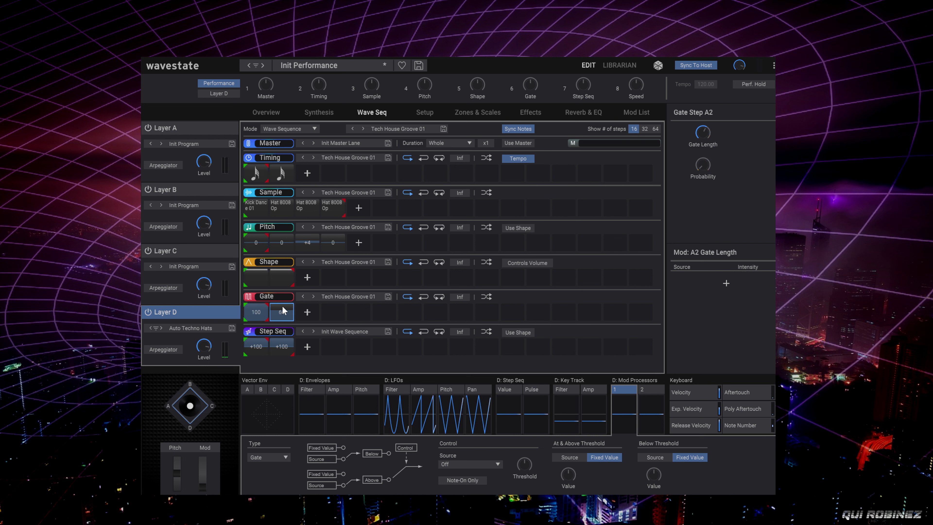
{"action": "right_click", "coordinate": [271, 319]}
{"action": "left_click", "coordinate": [286, 329]}
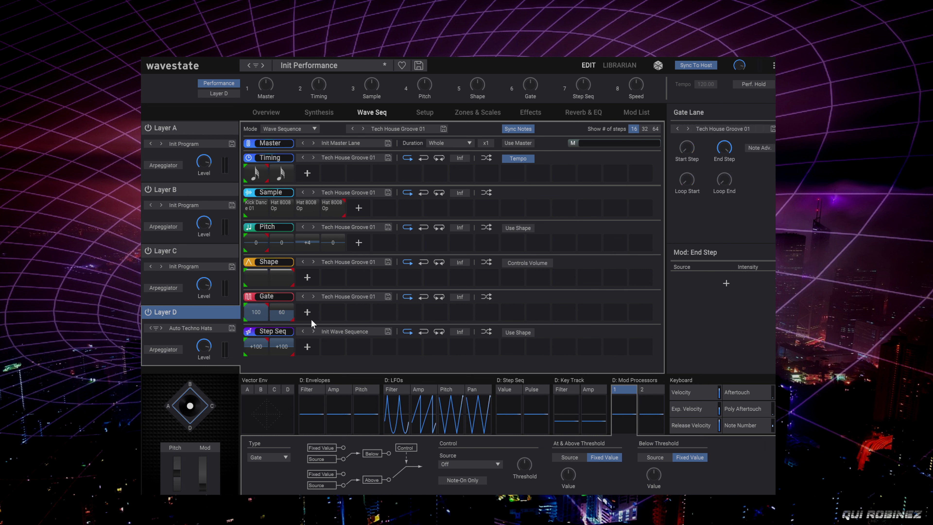
{"action": "mouse_move", "coordinate": [289, 320]}
{"action": "left_mouse_down"}
{"action": "mouse_move", "coordinate": [366, 321]}
{"action": "mouse_move", "coordinate": [356, 321]}
{"action": "left_mouse_up"}
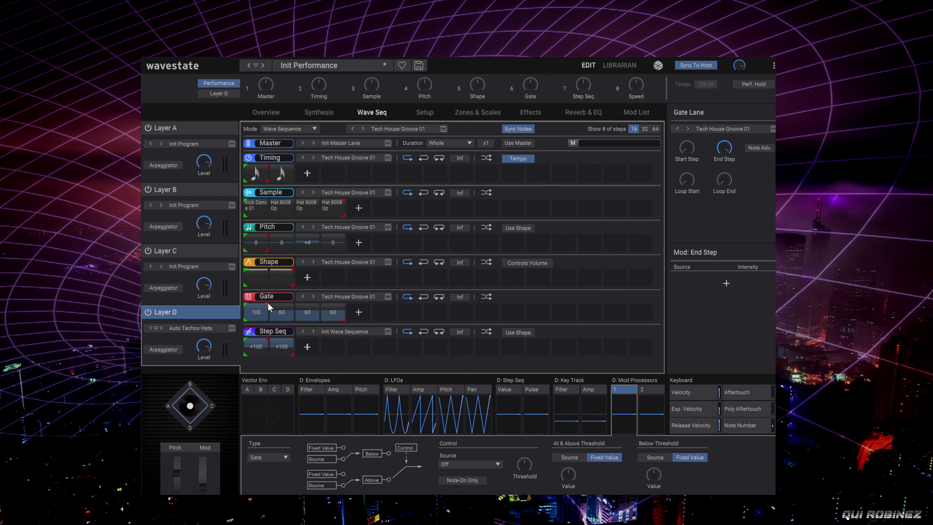
{"action": "left_click_drag", "start_coordinate": [268, 303], "coordinate": [344, 305]}
{"action": "mouse_move", "coordinate": [281, 315]}
{"action": "left_mouse_down"}
{"action": "mouse_move", "coordinate": [296, 345]}
{"action": "mouse_move", "coordinate": [312, 322]}
{"action": "mouse_move", "coordinate": [310, 353]}
{"action": "left_mouse_up"}
{"action": "left_click_drag", "start_coordinate": [330, 312], "coordinate": [329, 349]}
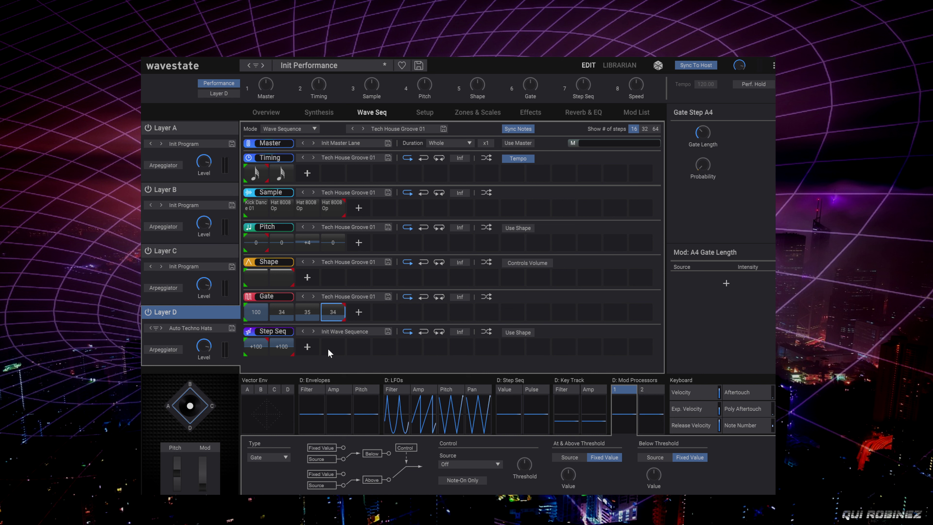
- Switch off Layer D's Tape Echo delay, then return to the Reverb & EQ page
{"action": "left_click", "coordinate": [533, 114]}
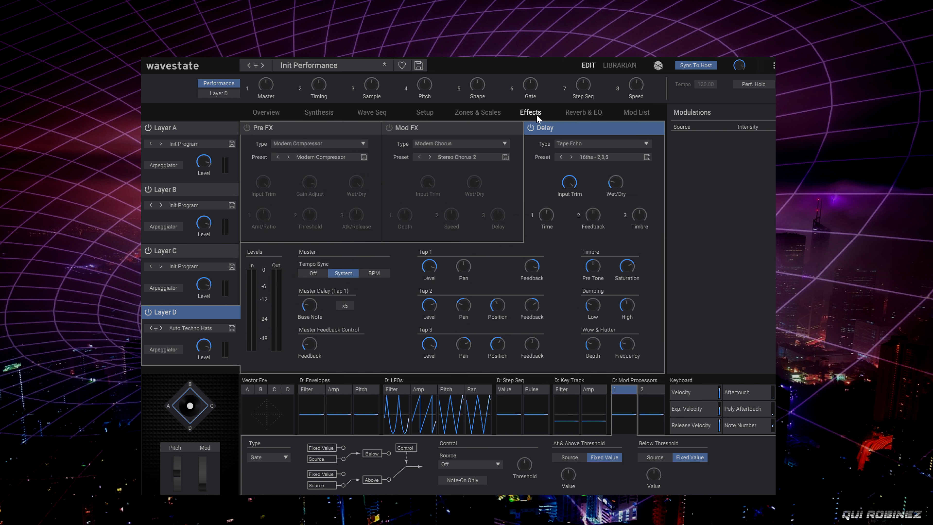
{"action": "left_click", "coordinate": [531, 128]}
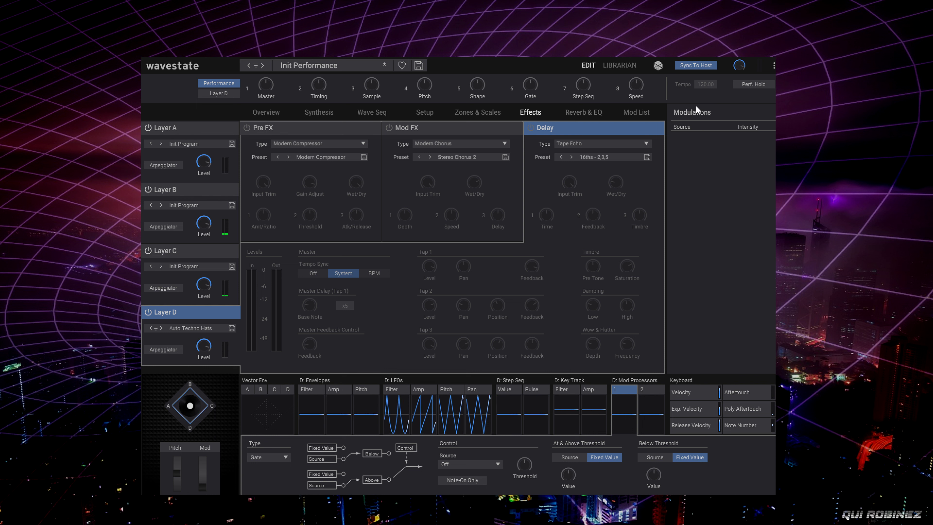
{"action": "left_click", "coordinate": [586, 116]}
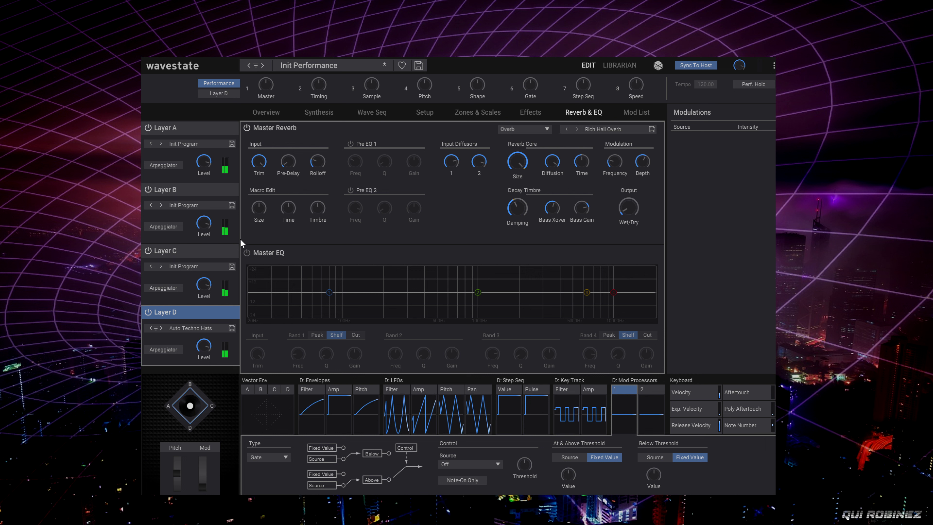
- Enable the Master EQ, lift the high band, lower band 1's shelf, and boost low-mids near 830 Hz
{"action": "left_click", "coordinate": [246, 252]}
{"action": "left_click_drag", "start_coordinate": [614, 292], "coordinate": [531, 290]}
{"action": "left_click_drag", "start_coordinate": [330, 293], "coordinate": [264, 295]}
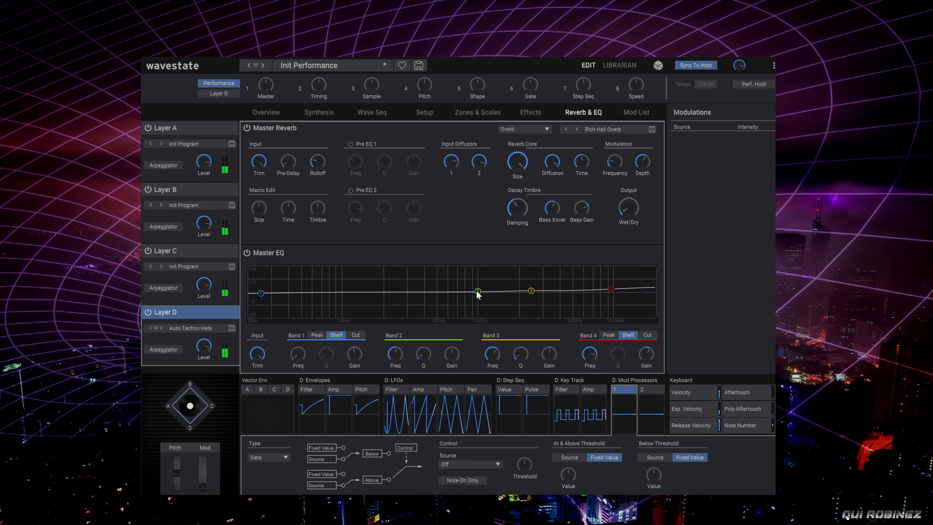
{"action": "left_click_drag", "start_coordinate": [478, 293], "coordinate": [293, 290]}
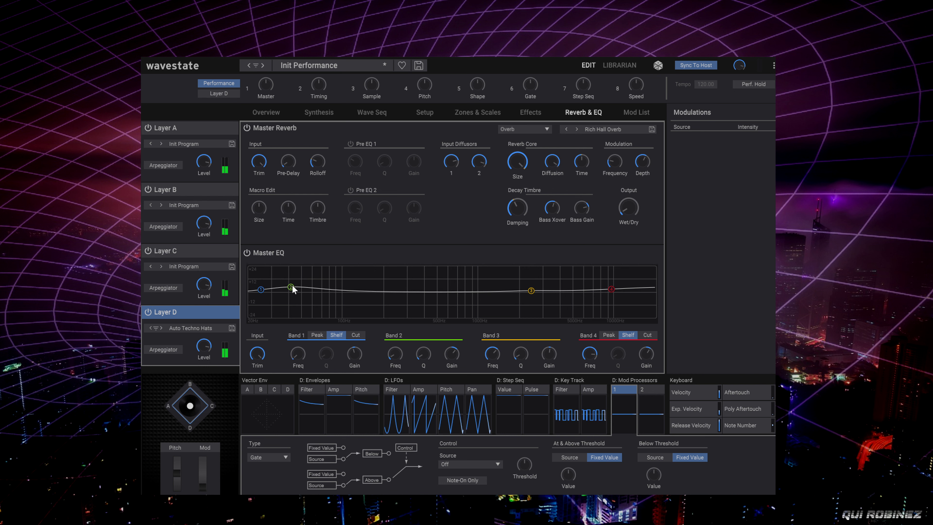